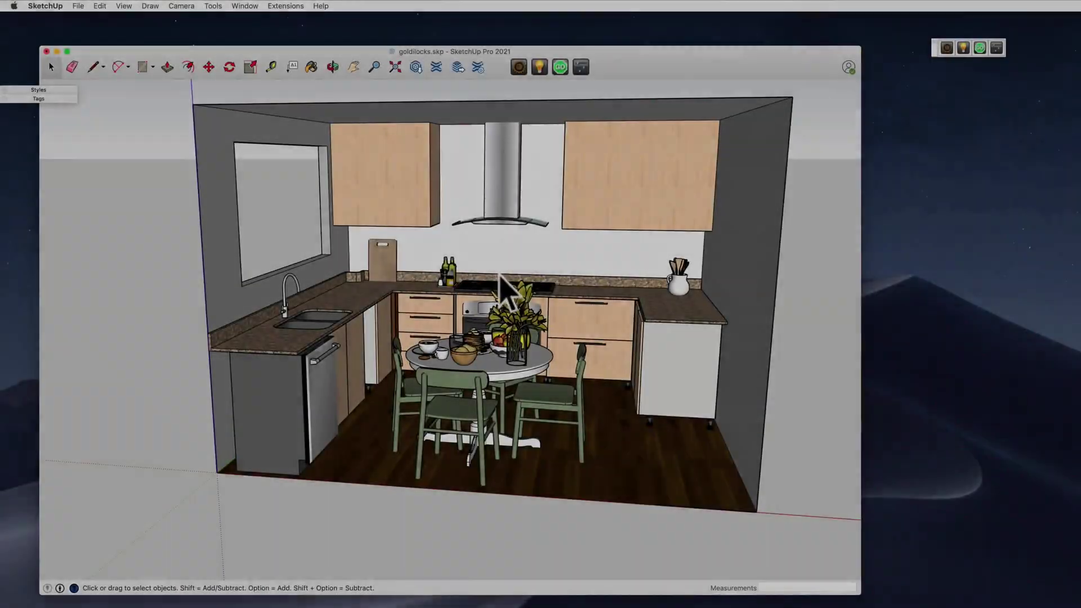
Run Extensions > Goldilocks > Geometry, then enlarge and reposition the Result window over the model
mouse_move(524, 293)
left_mouse_down()
mouse_move(567, 270)
mouse_move(540, 273)
mouse_move(585, 286)
left_mouse_up()
key("space")
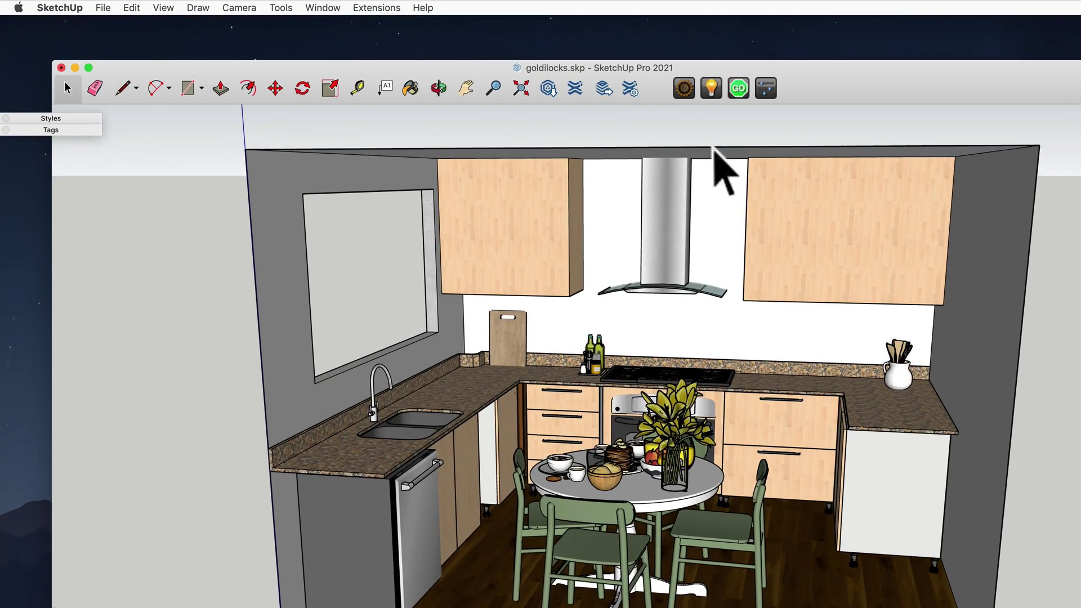
left_click(386, 8)
mouse_move(393, 23)
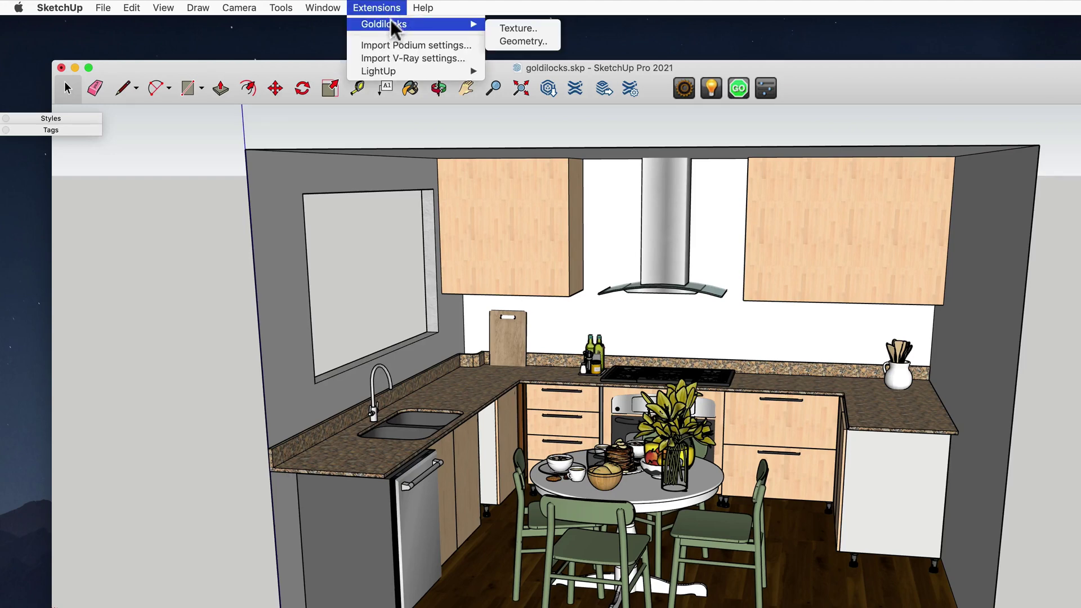
left_click(512, 41)
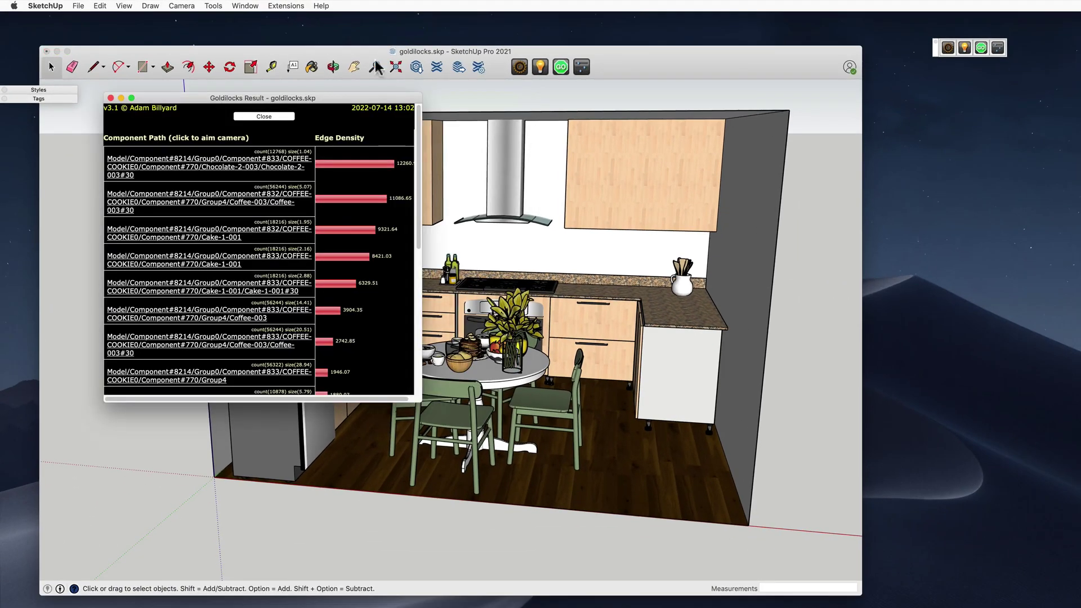
left_click_drag(422, 401, 618, 546)
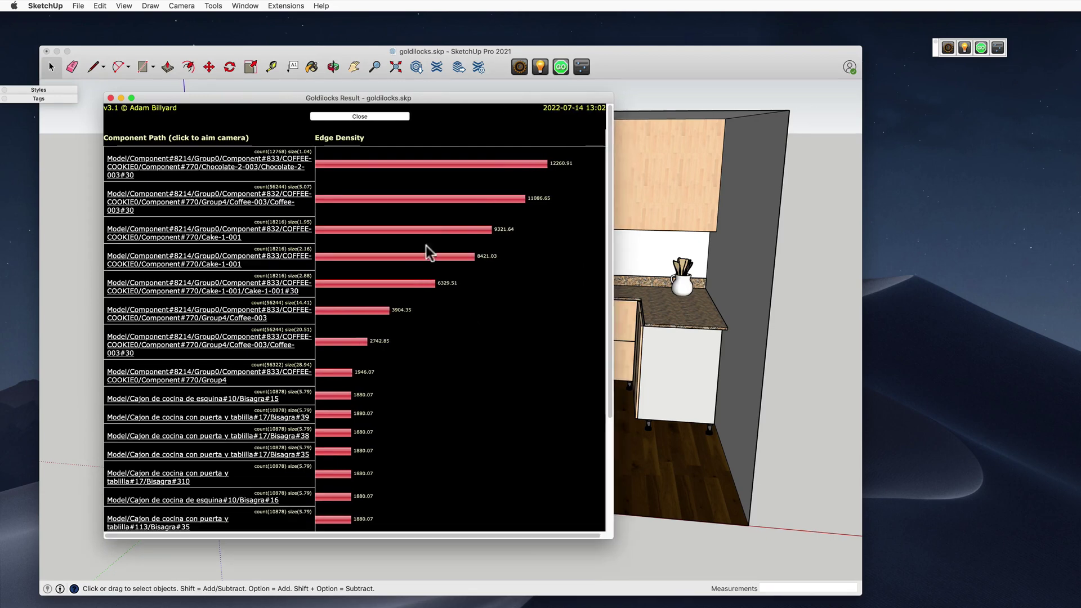
left_click_drag(236, 97, 422, 143)
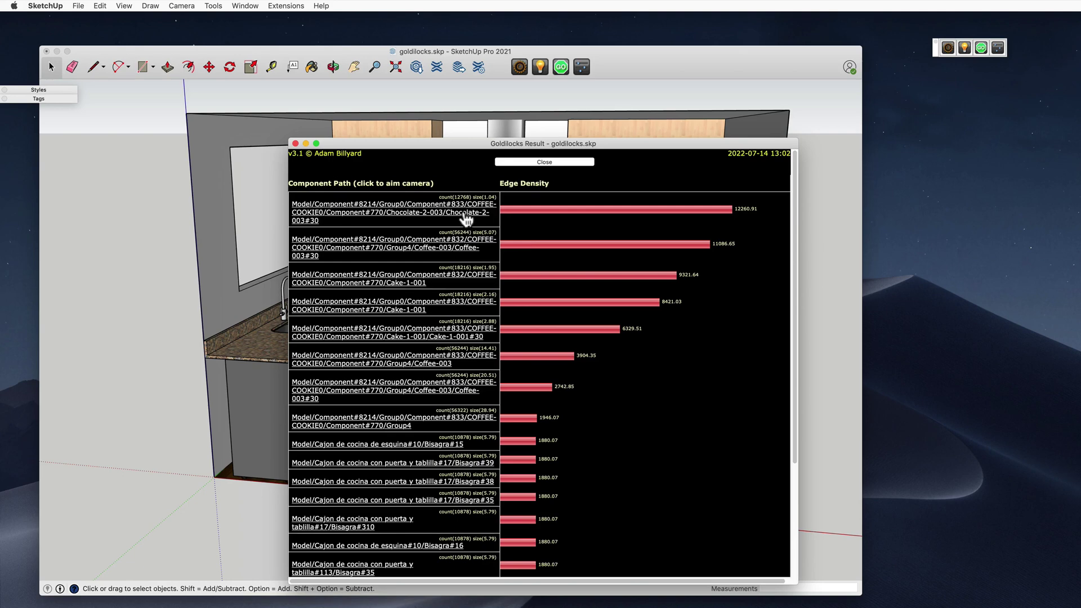
Locate the top-ranked Chocolate-2-003 component and zoom in on it beside the coffee cup
left_click(425, 212)
left_click_drag(434, 145, 393, 413)
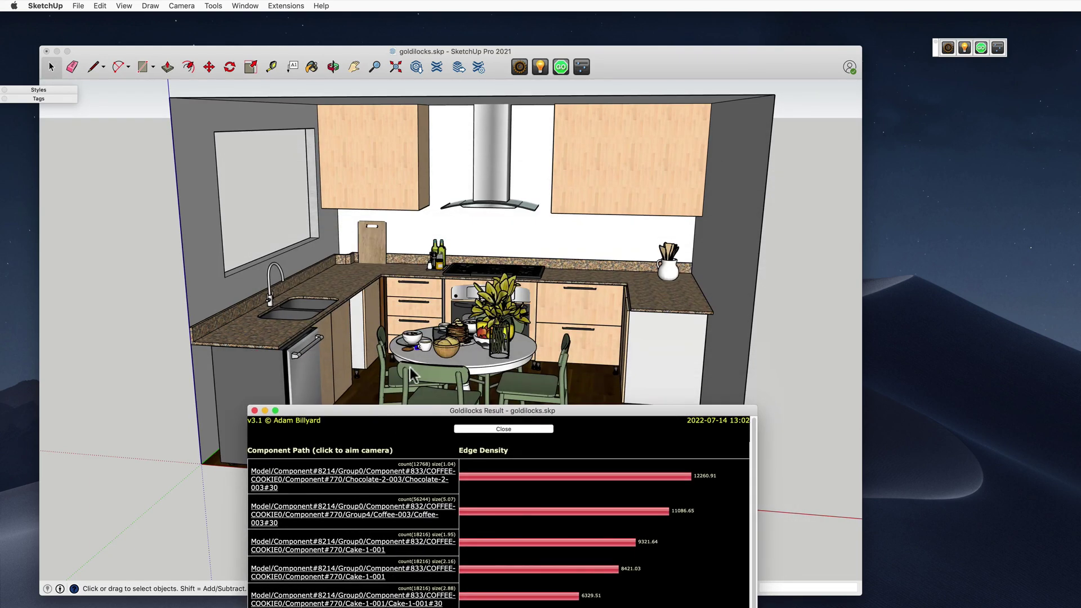
scroll(411, 363, "up", 10)
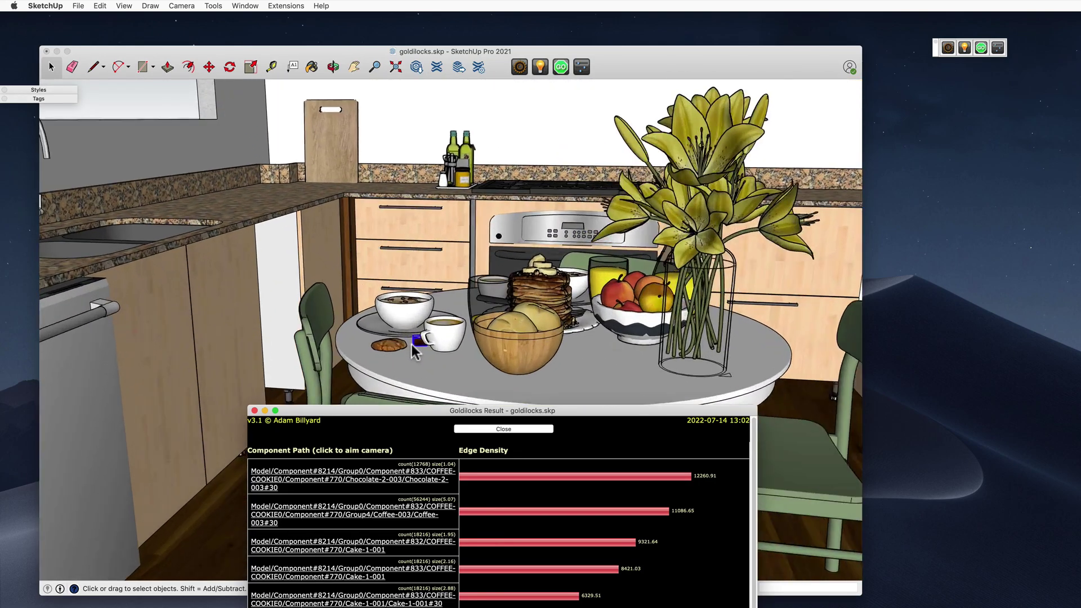
scroll(412, 343, "up", 15)
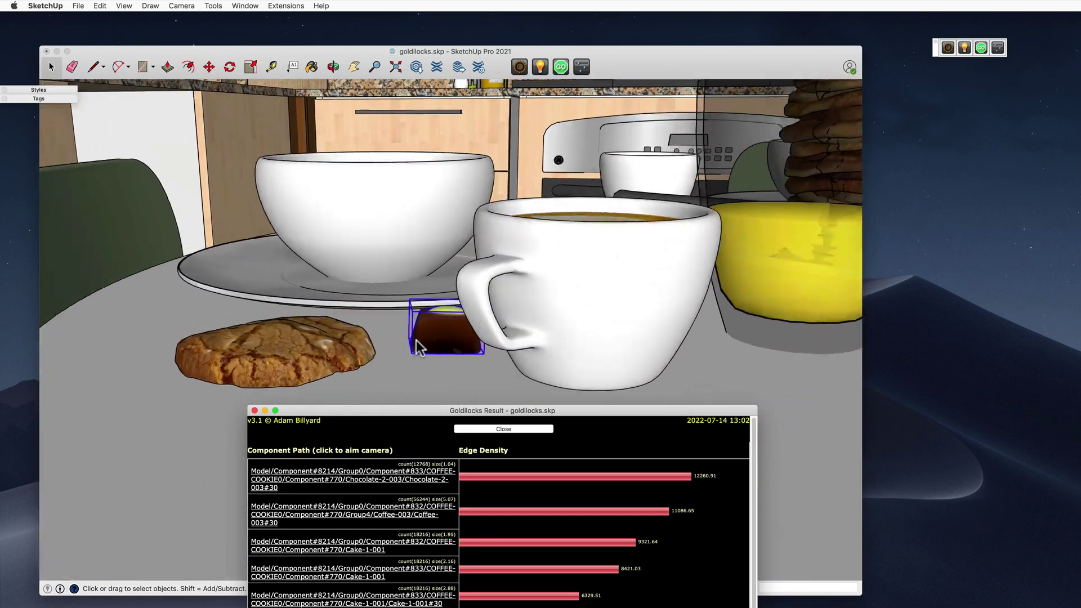
scroll(418, 339, "up", 10)
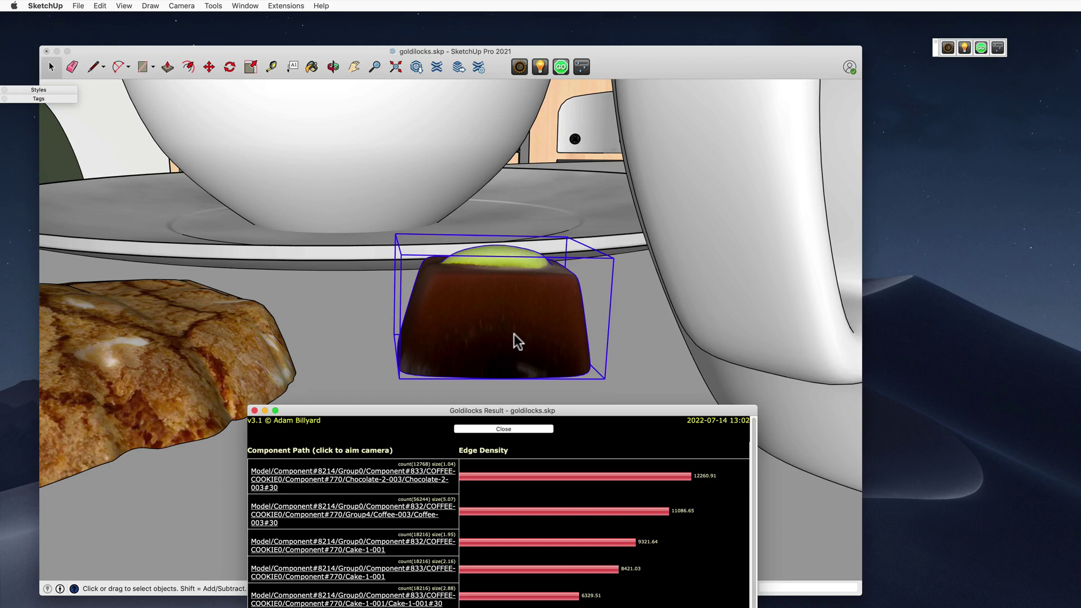
Zoom back out and locate the Cake-1-001 cookie from the results list
scroll(514, 333, "down", 10)
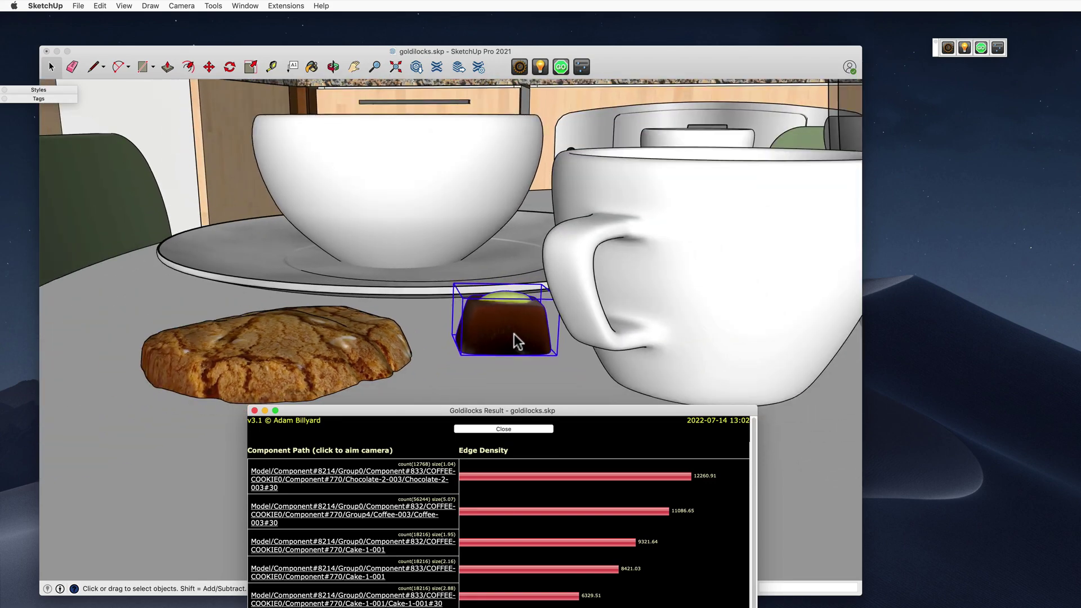
scroll(515, 333, "down", 3)
scroll(377, 563, "down", 5)
scroll(377, 563, "up", 8)
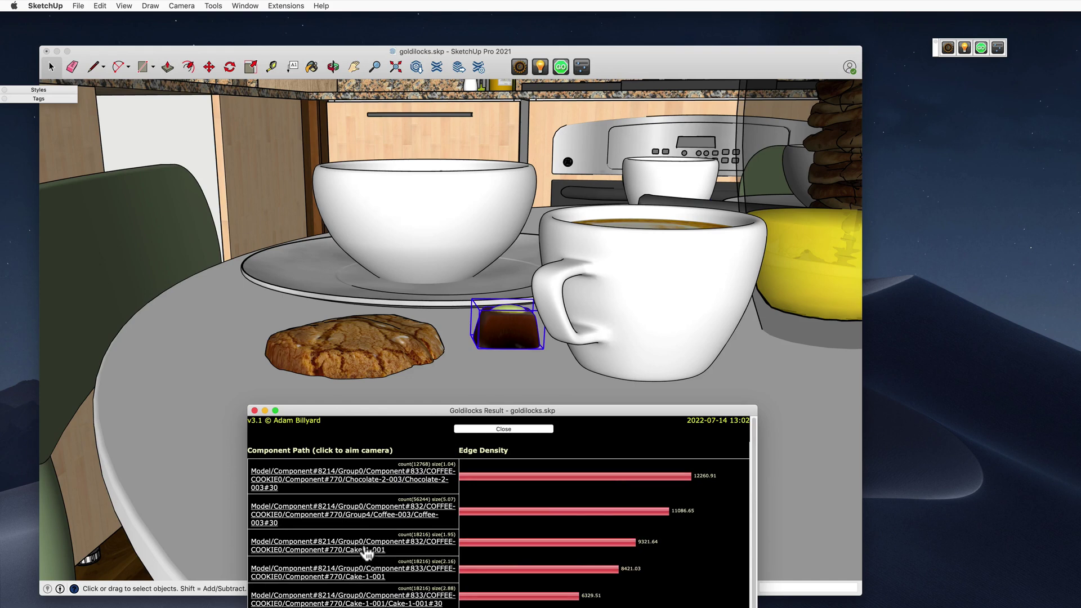
left_click(365, 550)
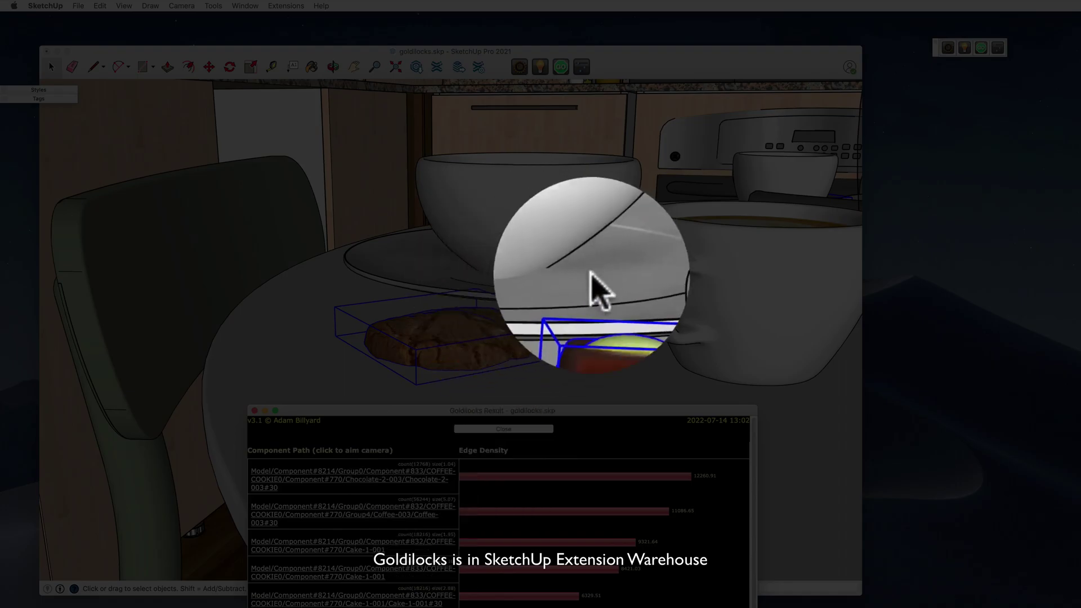
Zoom out to an angled view of the whole kitchen and shift the results window up-right
scroll(622, 299, "down", 8)
scroll(624, 301, "down", 5)
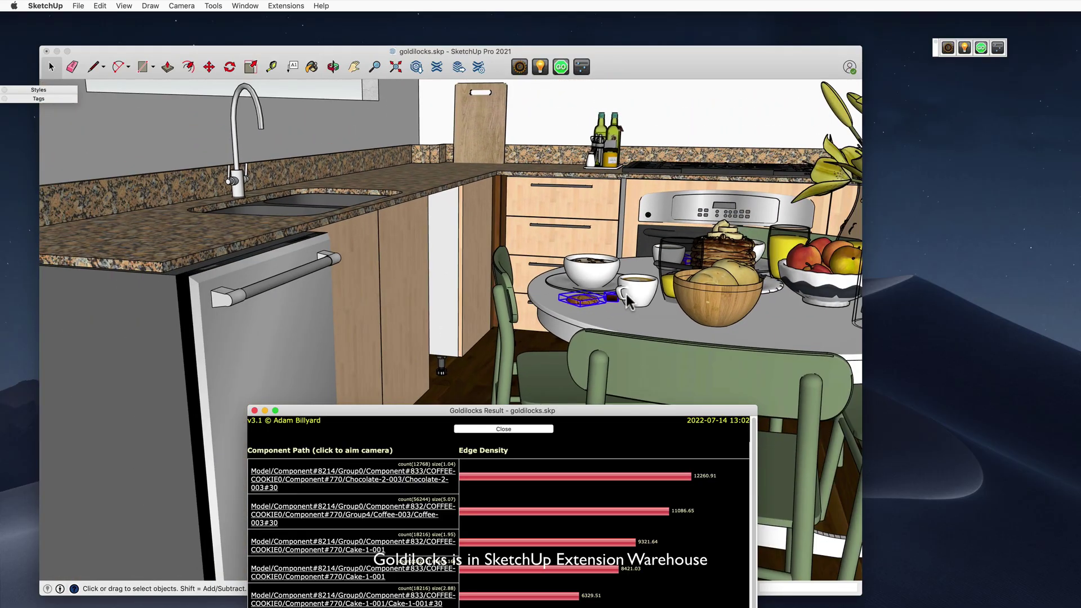
scroll(637, 300, "down", 5)
mouse_move(653, 298)
middle_mouse_down()
mouse_move(695, 286)
mouse_move(641, 298)
middle_mouse_up()
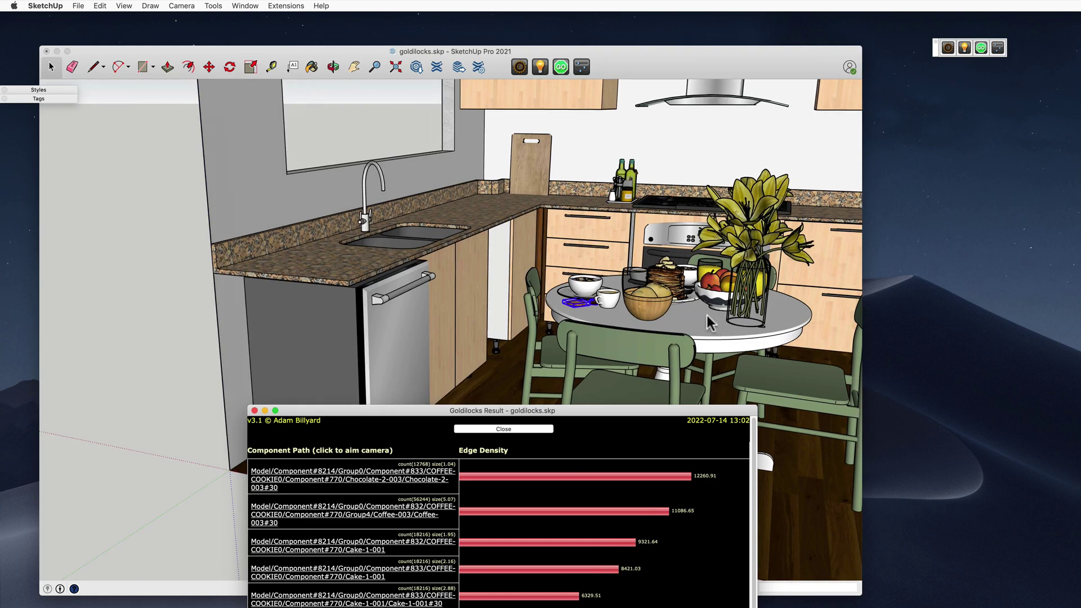
left_click_drag(640, 416, 688, 367)
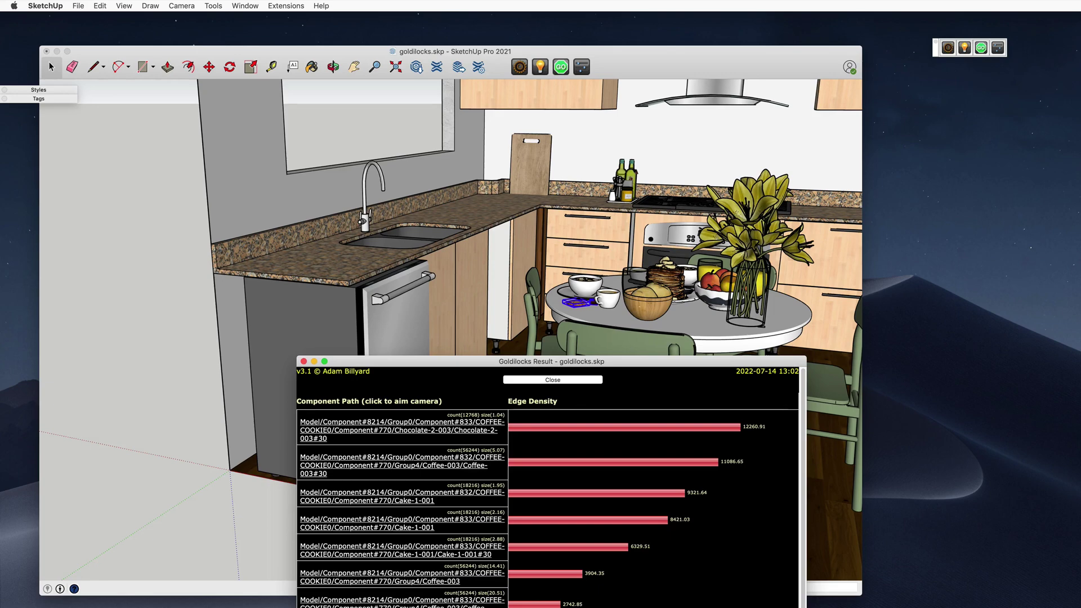
Frame the coffee cup and Group4 components, moving the results aside and scrolling to the list bottom
left_click(360, 604)
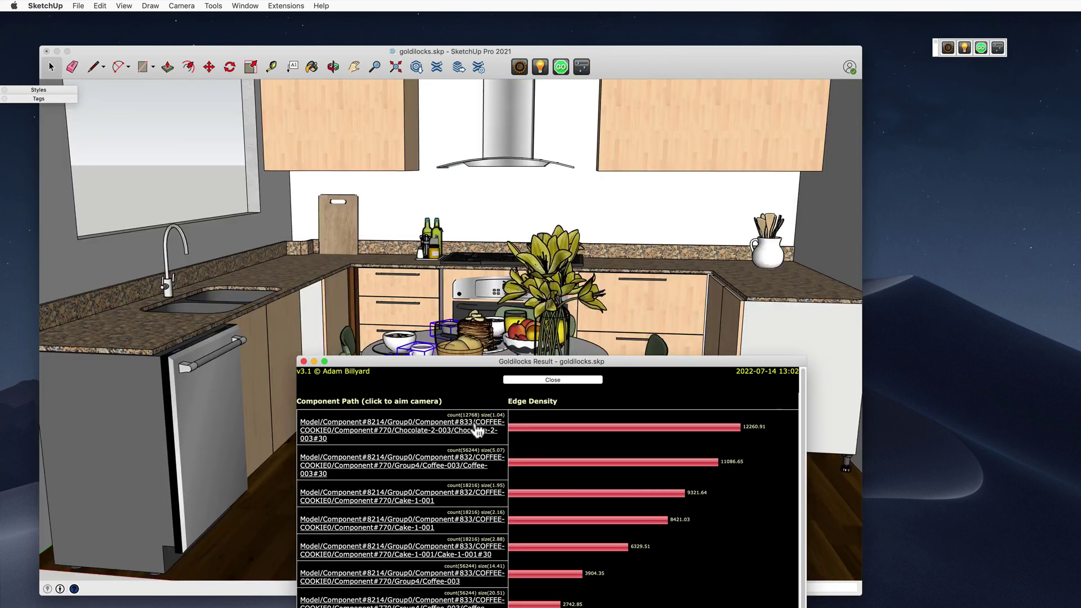
left_click_drag(426, 359, 542, 303)
left_click(487, 583)
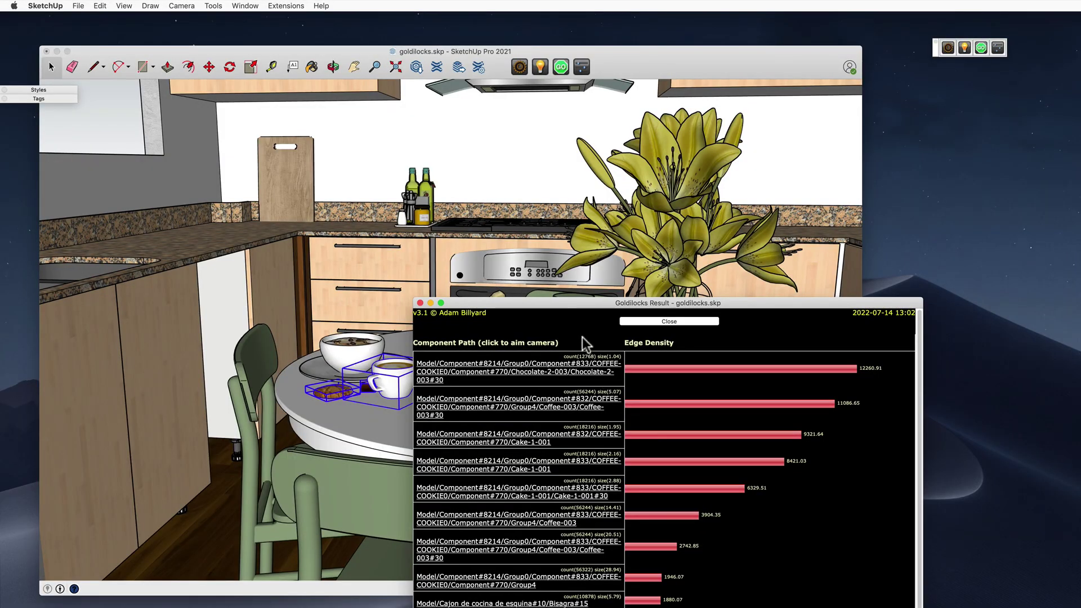
left_click_drag(558, 304, 669, 280)
left_click_drag(676, 234, 697, 174)
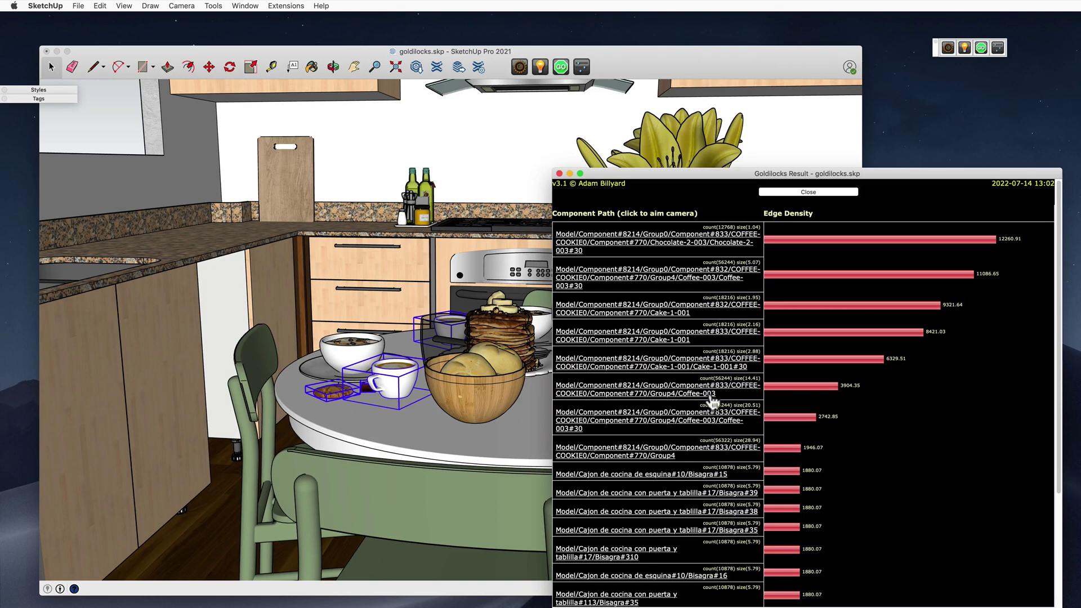
scroll(709, 400, "down", 5)
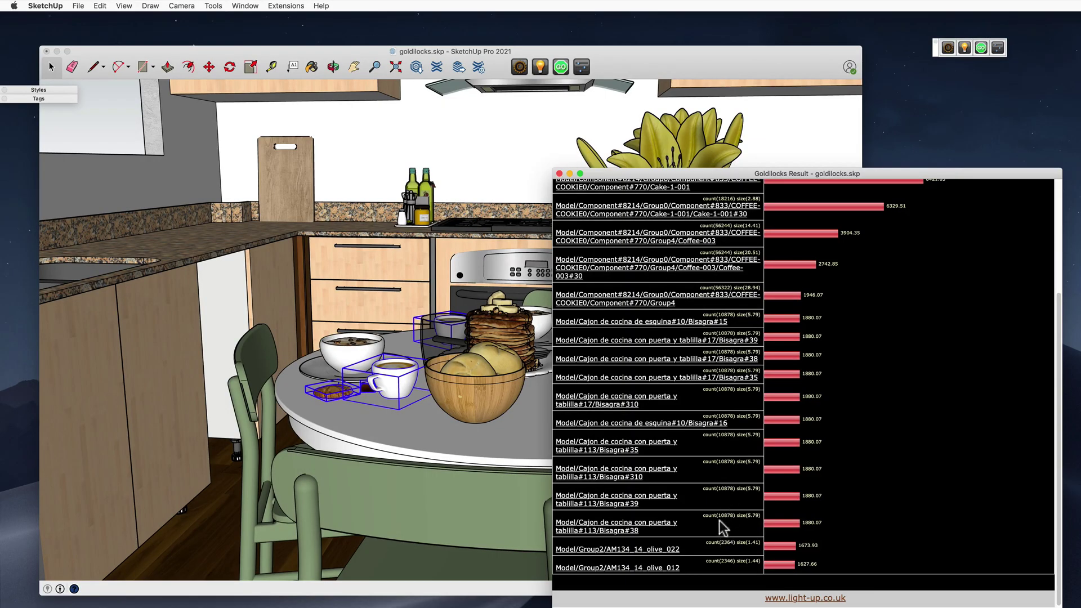
Locate the tablilla#113/Bisagra#310 hinge on the corner cabinet door, zooming in then back out
left_click(606, 480)
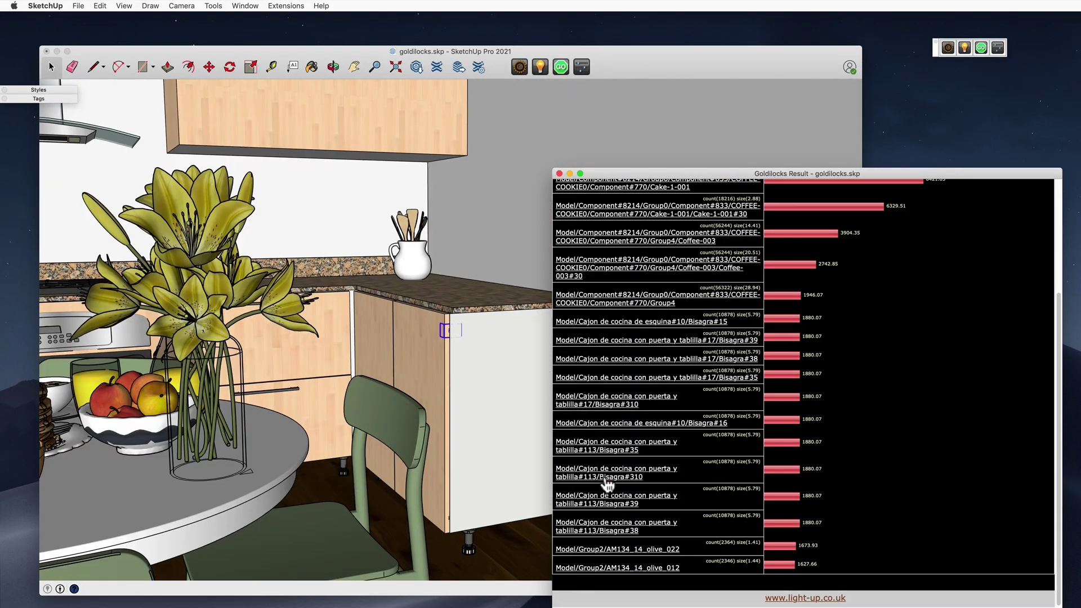
scroll(442, 327, "up", 10)
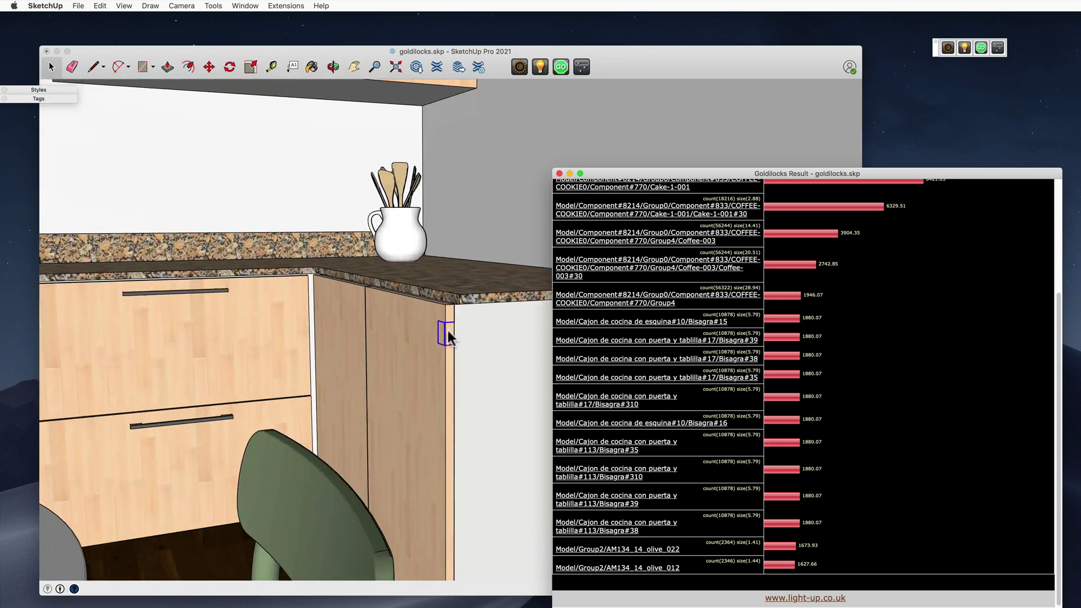
scroll(445, 339, "up", 2)
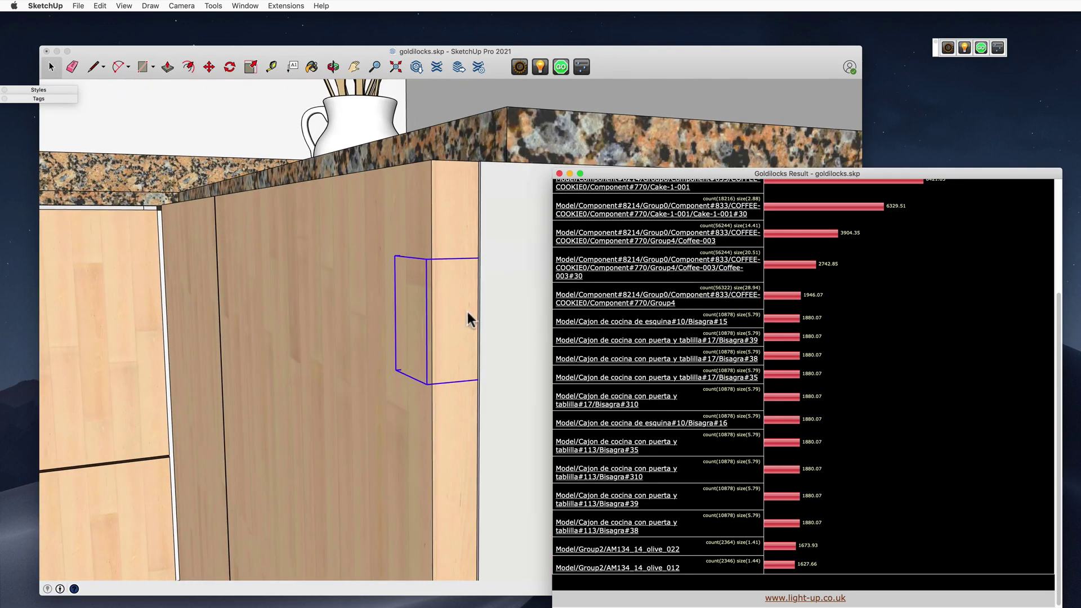
scroll(459, 289, "up", 2)
scroll(458, 295, "down", 10)
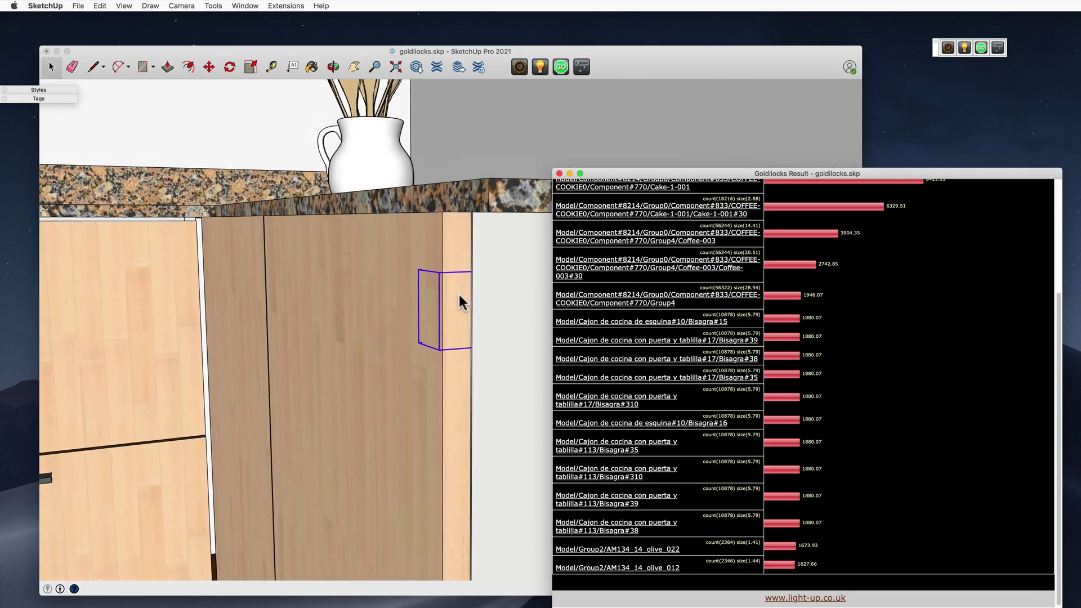
scroll(457, 295, "down", 4)
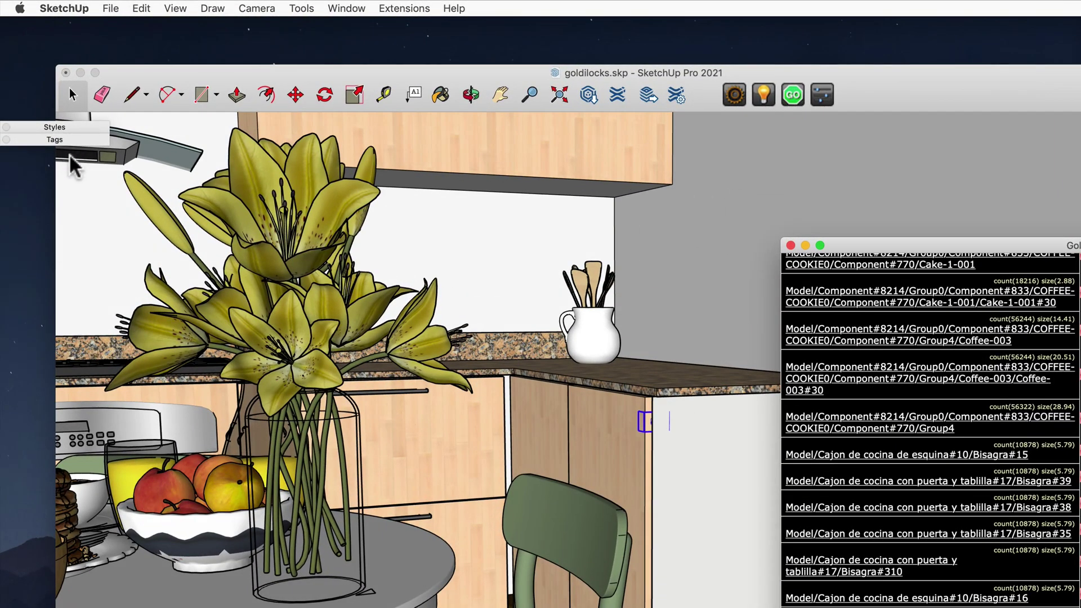
Switch the model to X-ray and orbit around the cabinet corner, oven, table and countertop
left_click(66, 126)
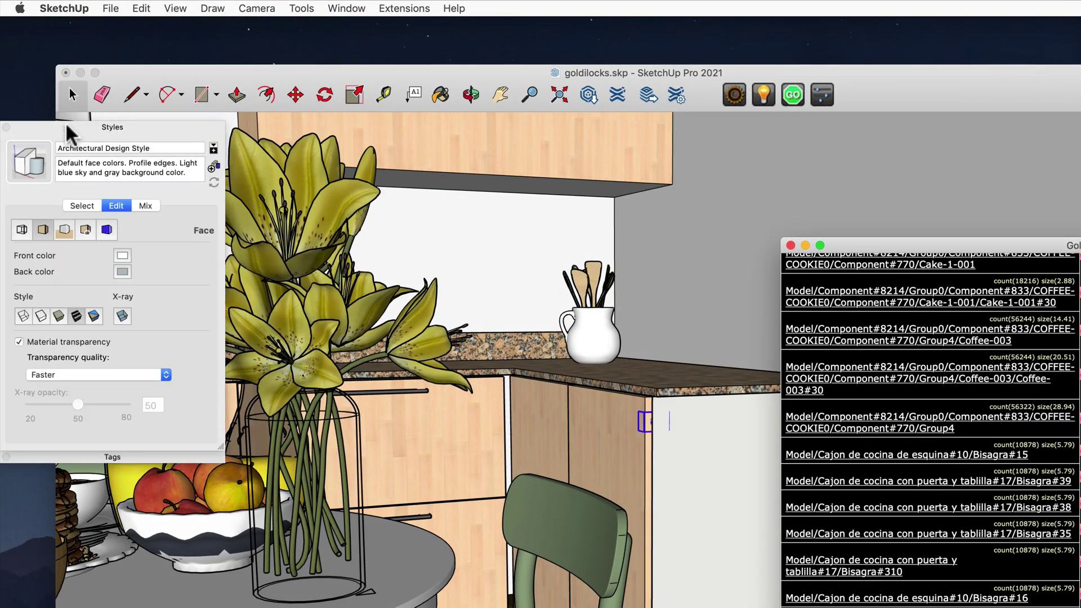
left_click(123, 314)
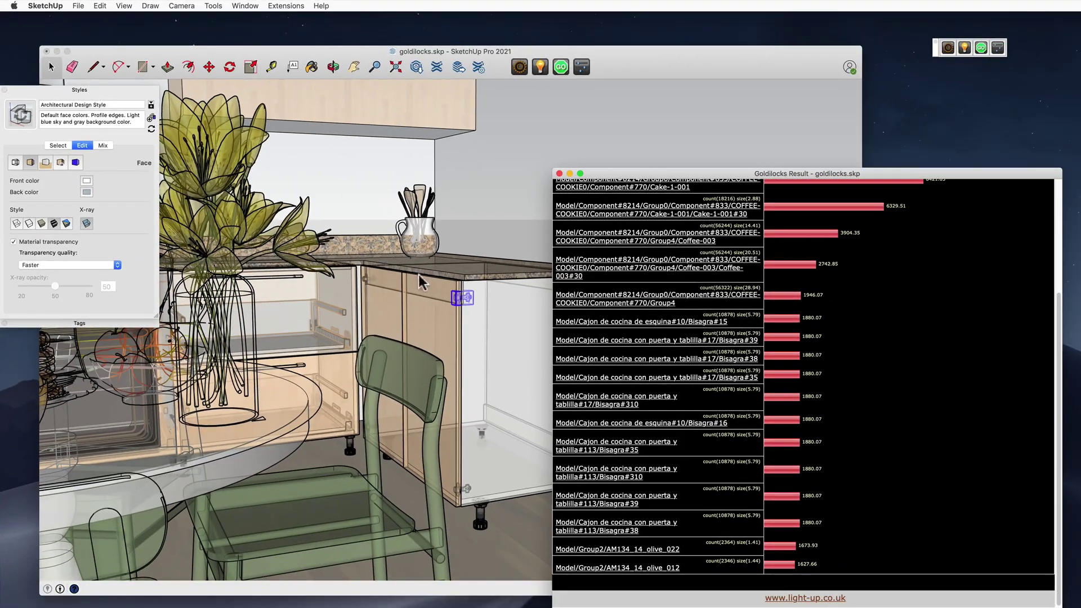
middle_click_drag(451, 271, 498, 265)
scroll(445, 283, "down", 8)
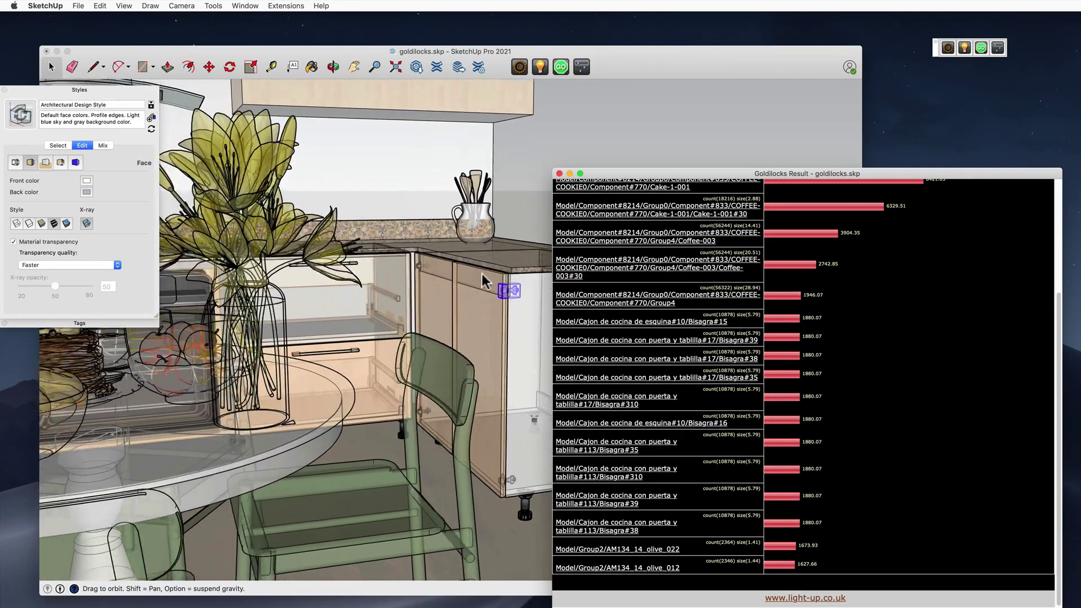
middle_click_drag(446, 290, 438, 311)
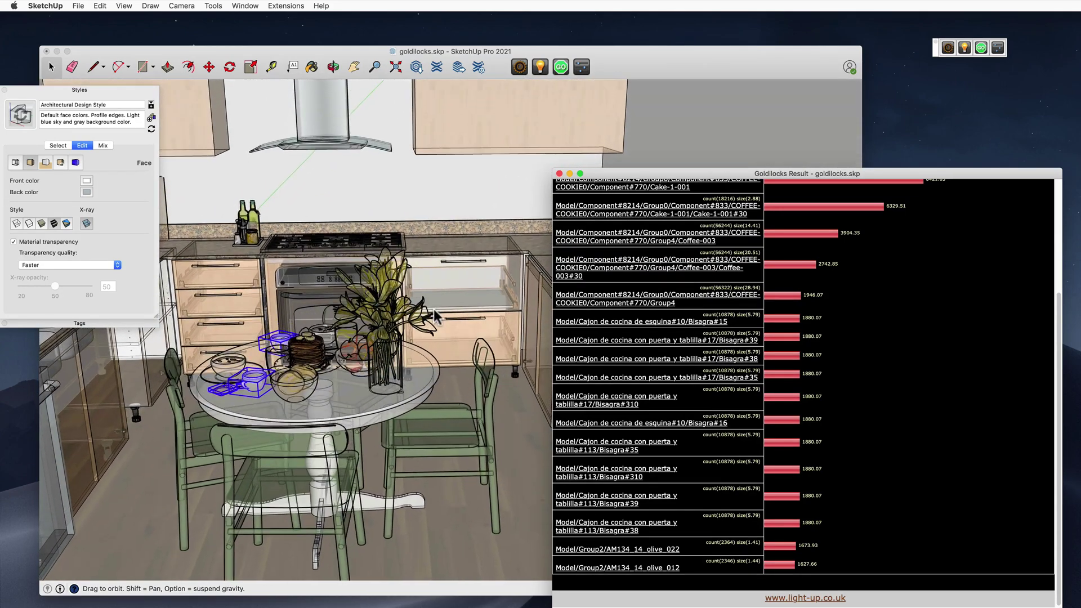
scroll(215, 274, "up", 5)
scroll(242, 277, "up", 3)
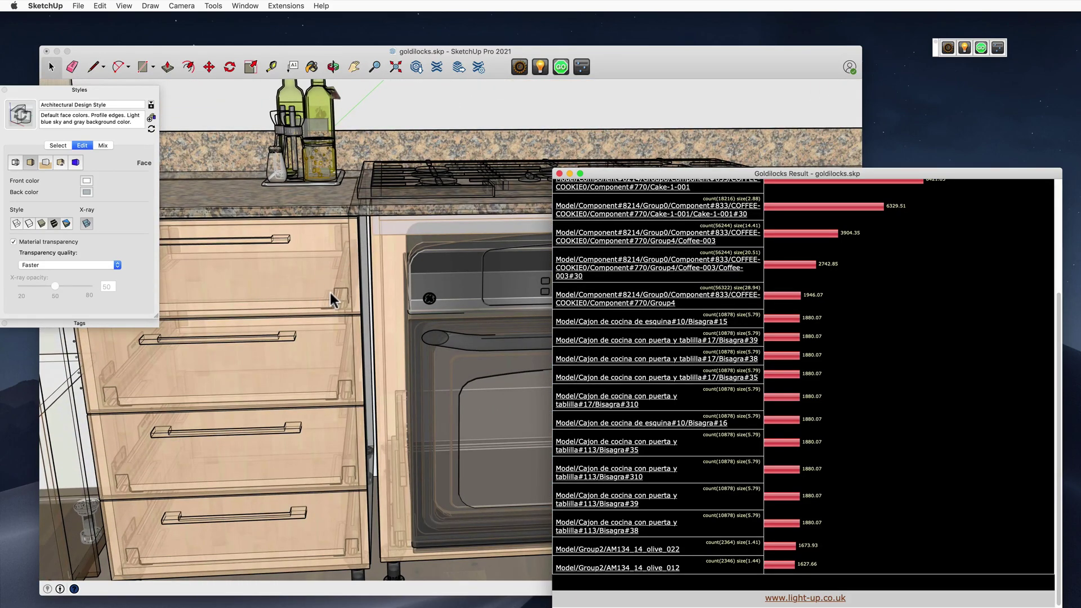
mouse_move(348, 285)
middle_mouse_down()
mouse_move(323, 275)
mouse_move(329, 281)
middle_mouse_up()
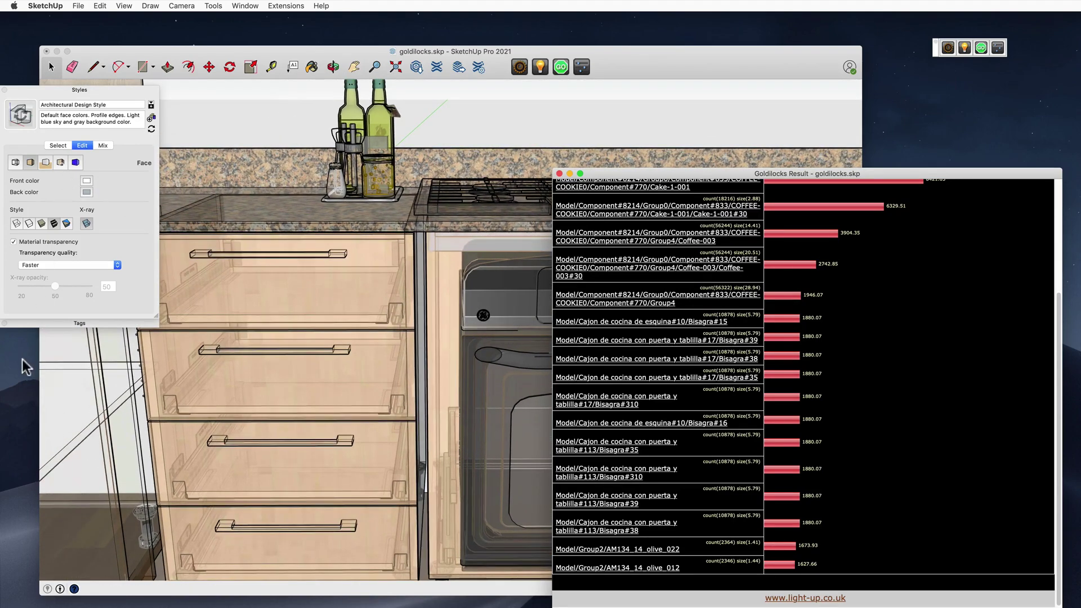
Hide the hardware tag's handles and hinges, then close the Goldilocks Result window
left_click(34, 323)
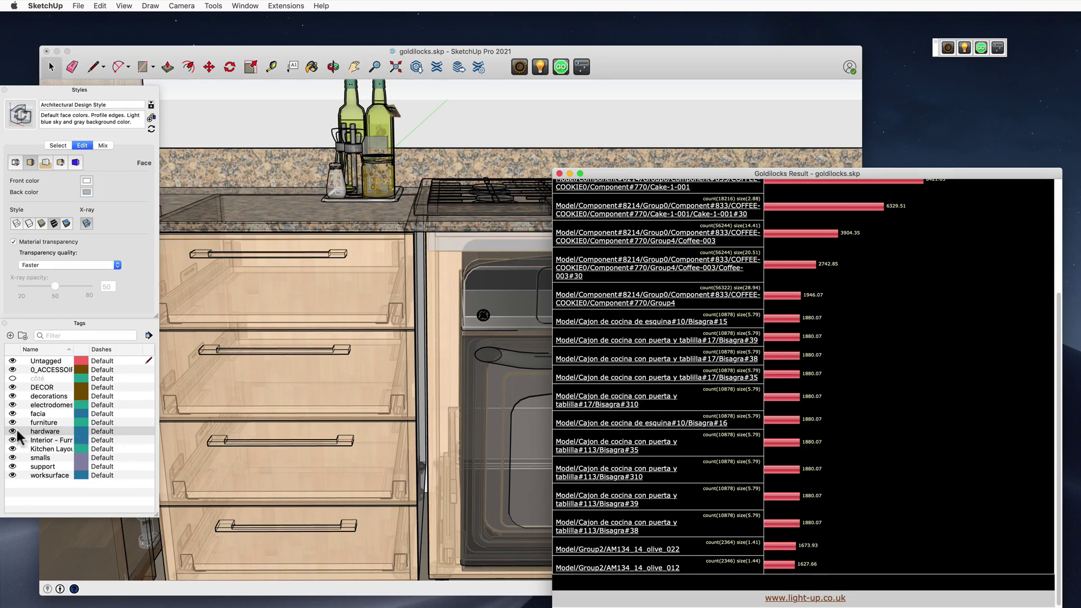
left_click(13, 432)
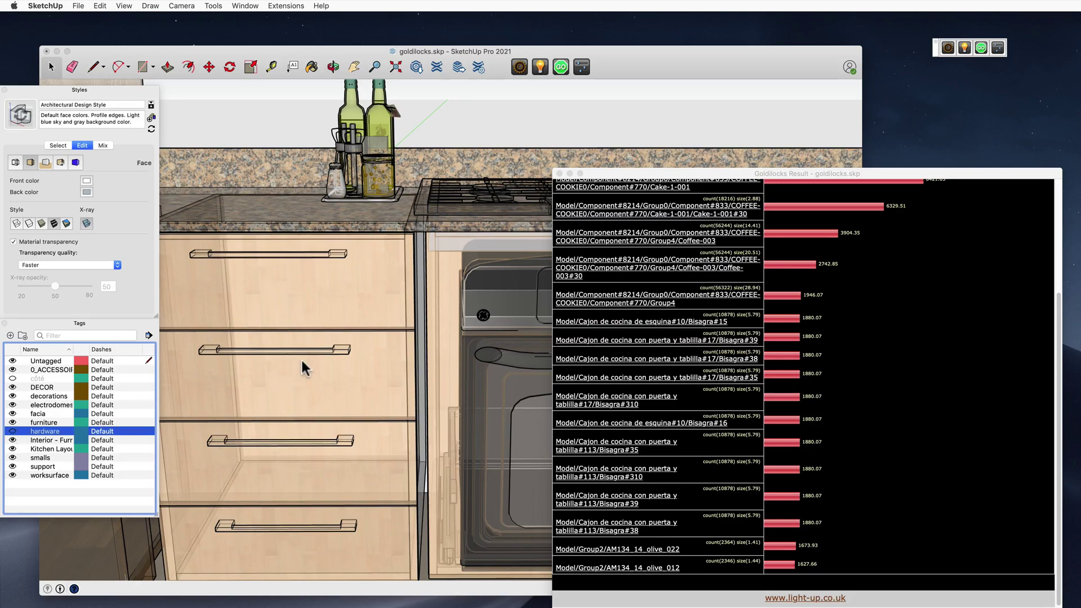
scroll(306, 357, "down", 10)
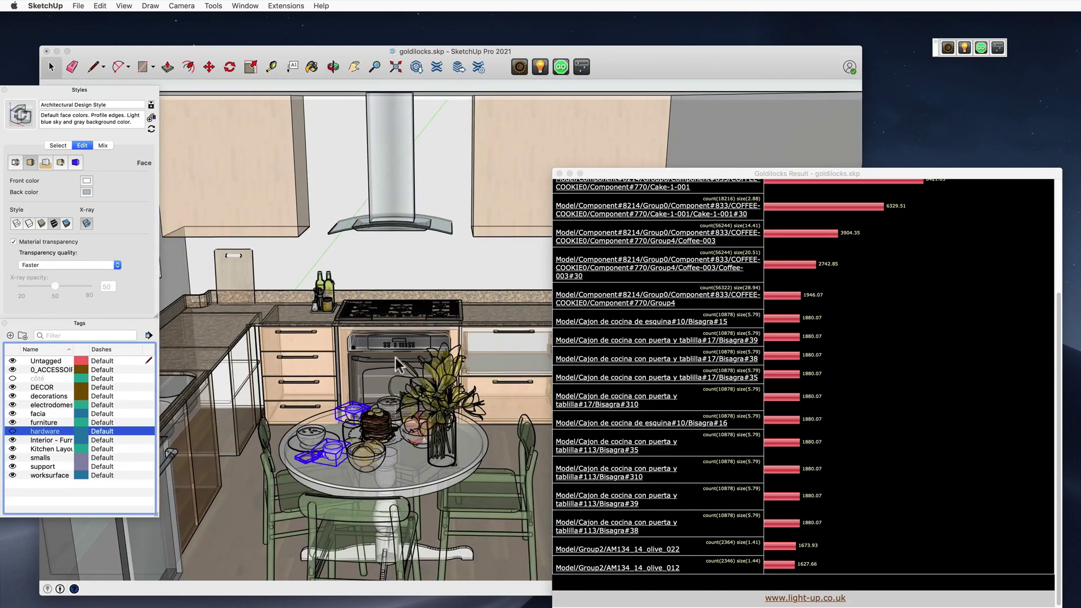
scroll(396, 357, "down", 3)
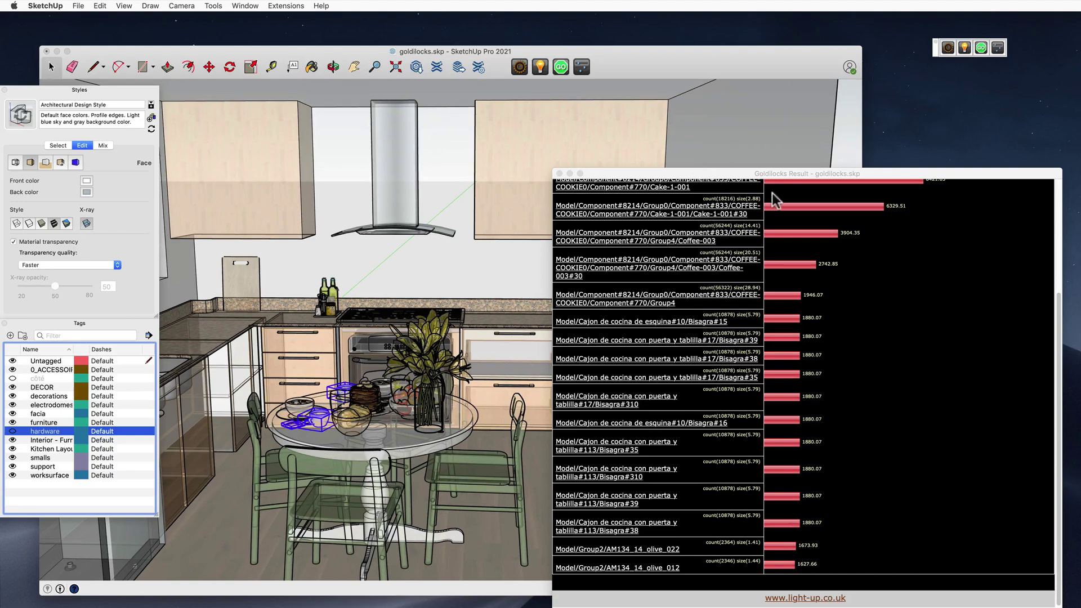
scroll(776, 202, "up", 5)
left_click(798, 199)
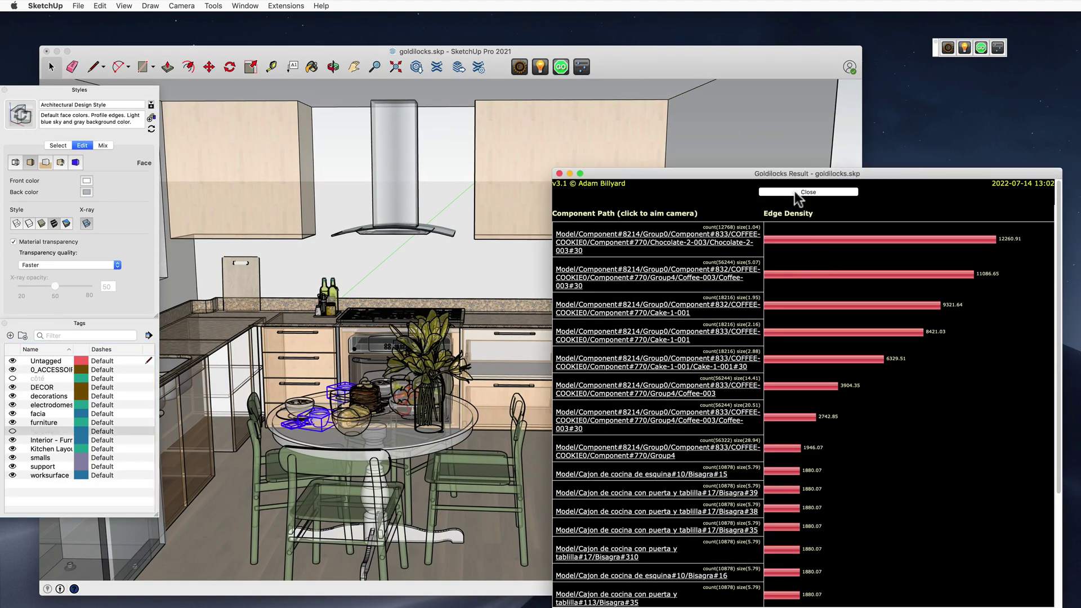
left_click(799, 193)
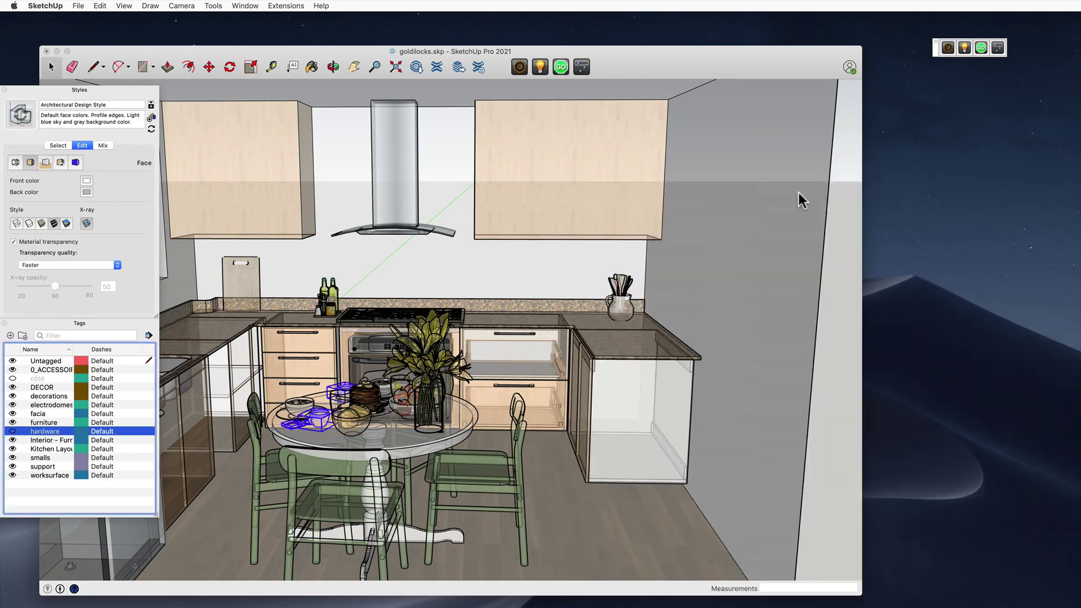
Orbit to a frontal kitchen view, switch off X-ray, and bring up the Goldilocks menu
middle_click_drag(515, 293, 538, 293)
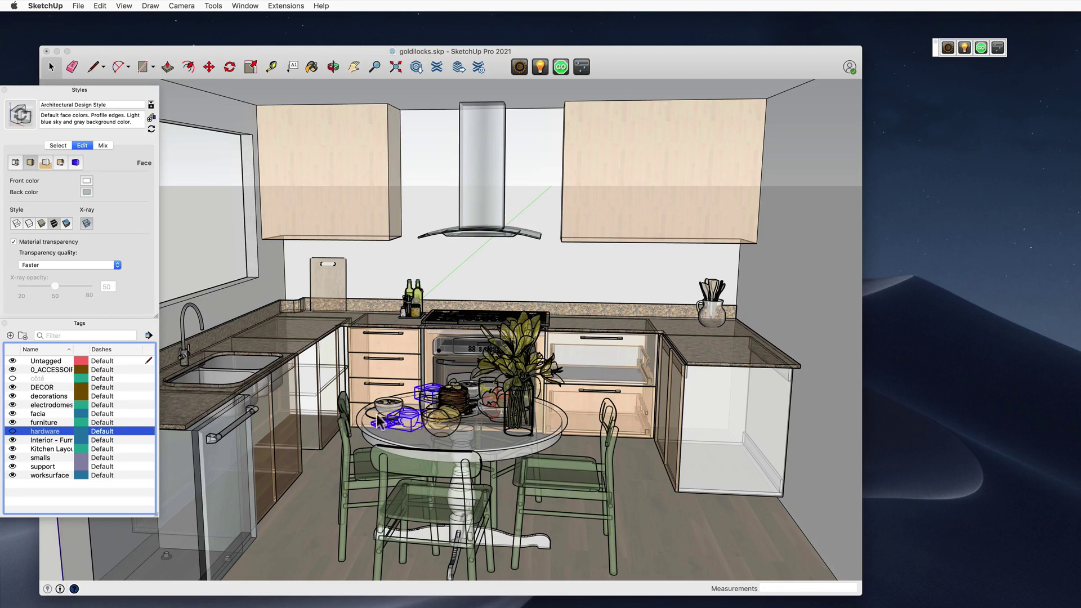
left_click(87, 222)
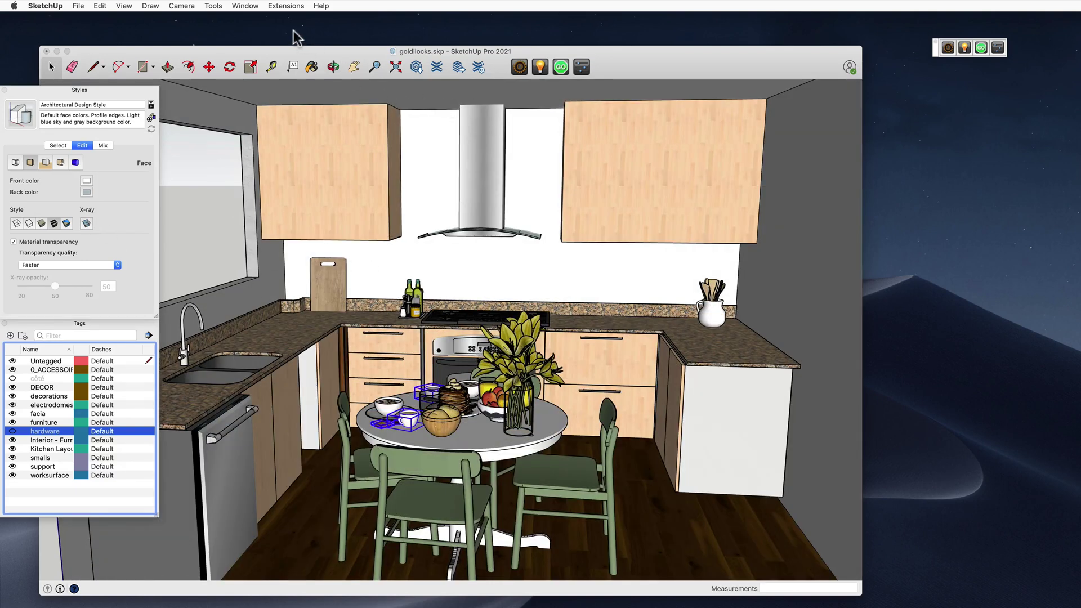
left_click(292, 7)
mouse_move(291, 18)
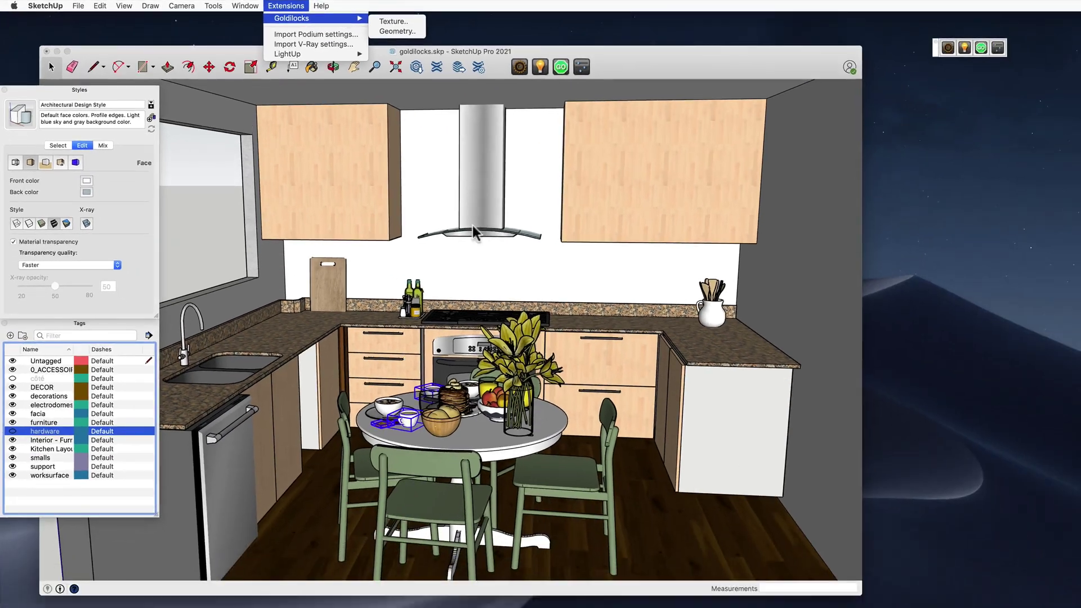
Run the Goldilocks Texture resolution check on the kitchen model
left_click(468, 264)
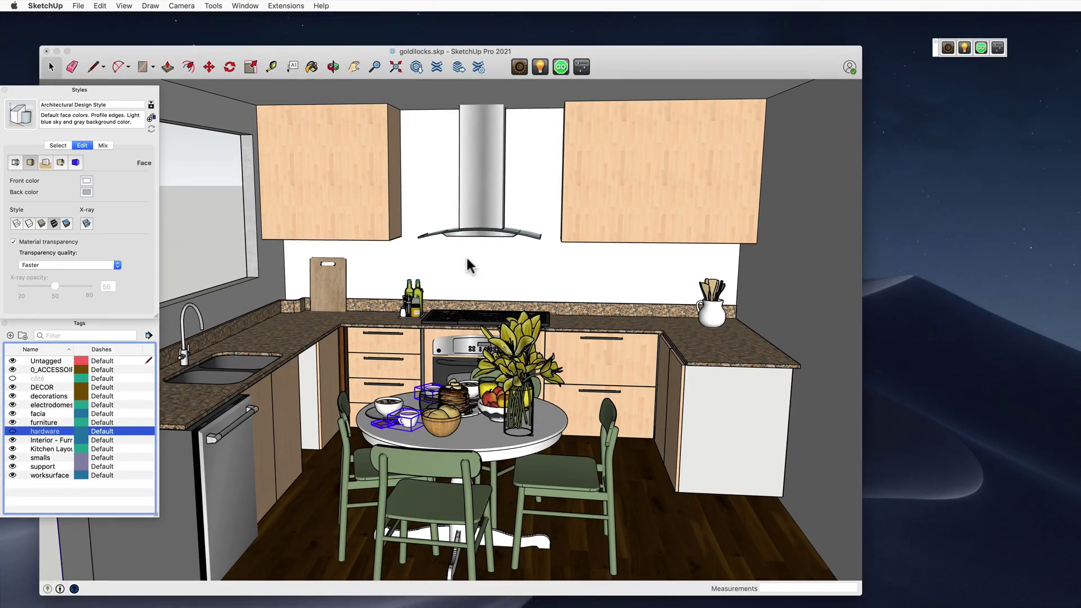
scroll(465, 263, "down", 3)
scroll(462, 260, "up", 4)
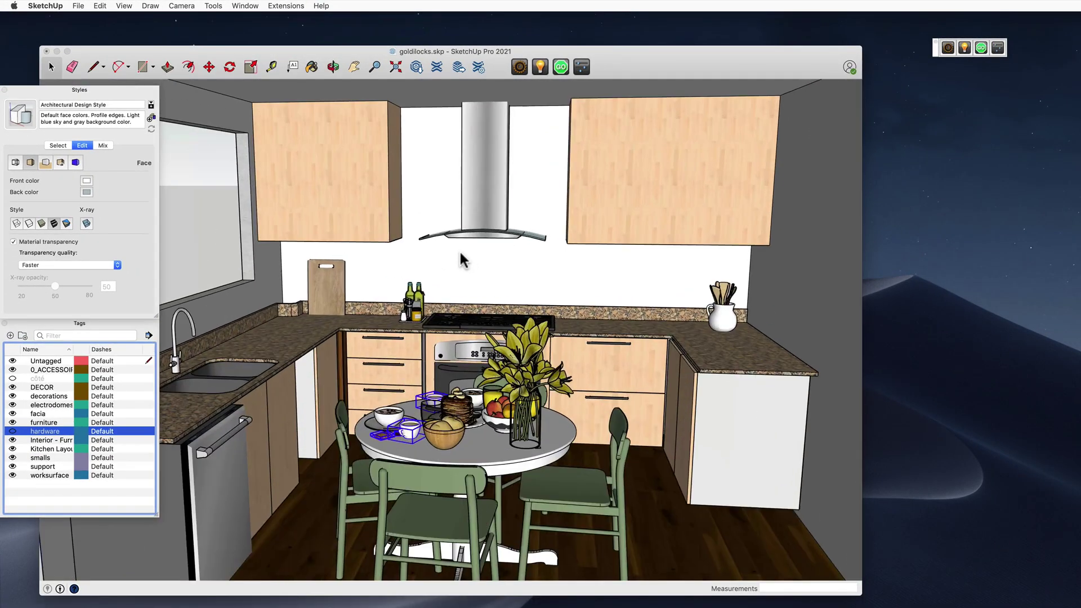
left_click(287, 5)
mouse_move(297, 22)
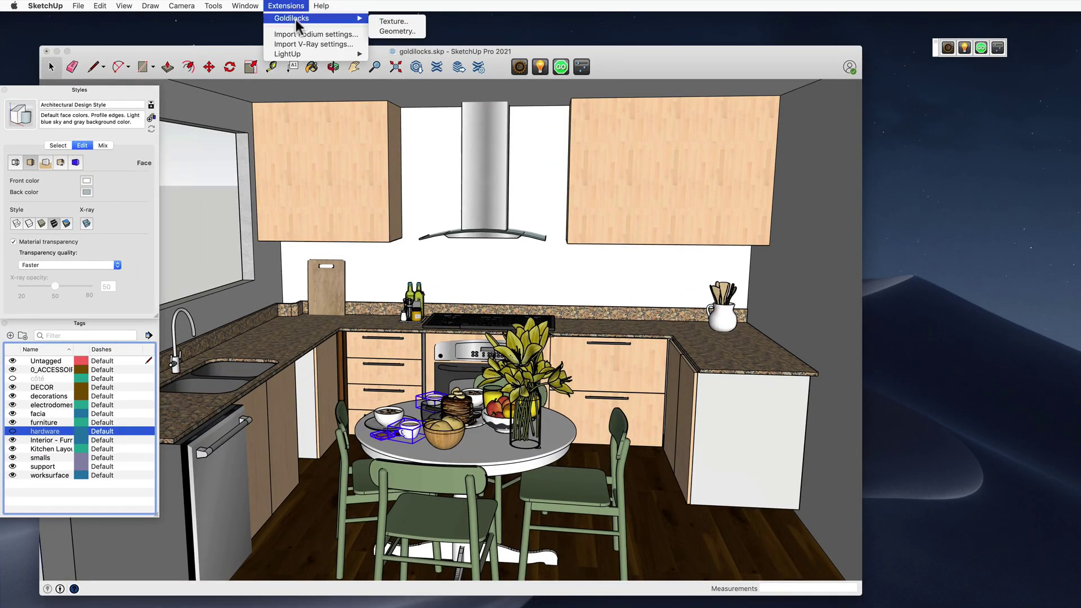
left_click(403, 21)
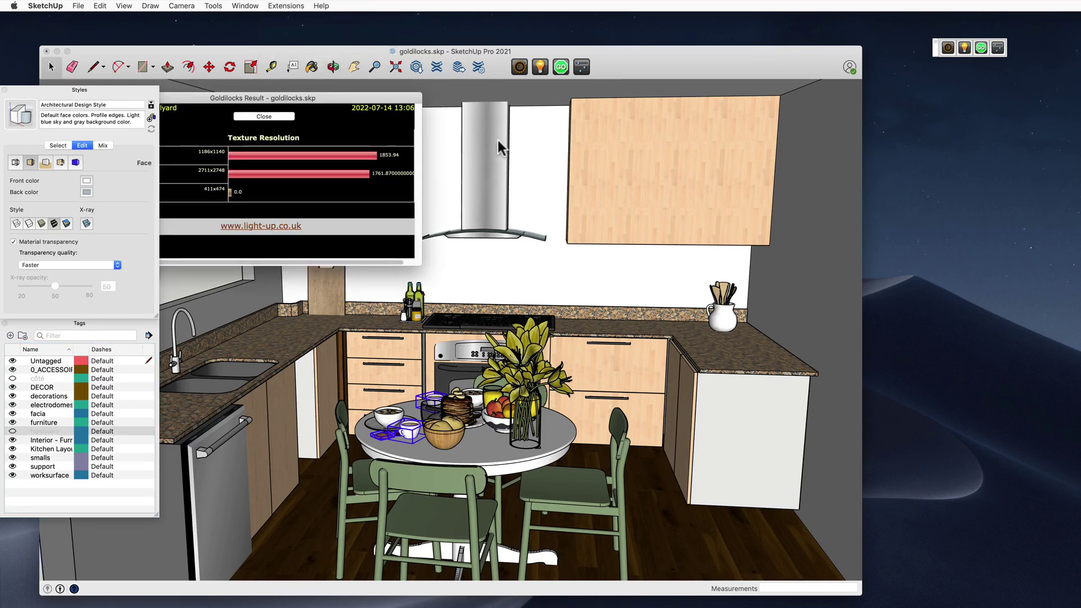
Move the texture results aside to read Cake-5, Coffee_5 and Chocolate-8, then close them
left_click_drag(372, 95, 515, 142)
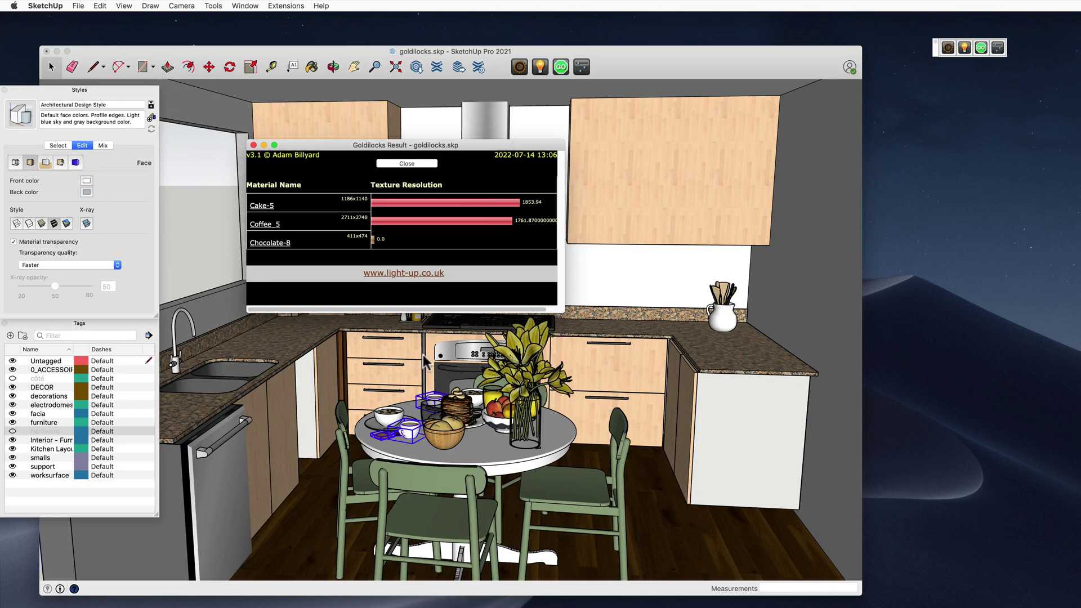
left_click(407, 164)
scroll(714, 449, "down", 3)
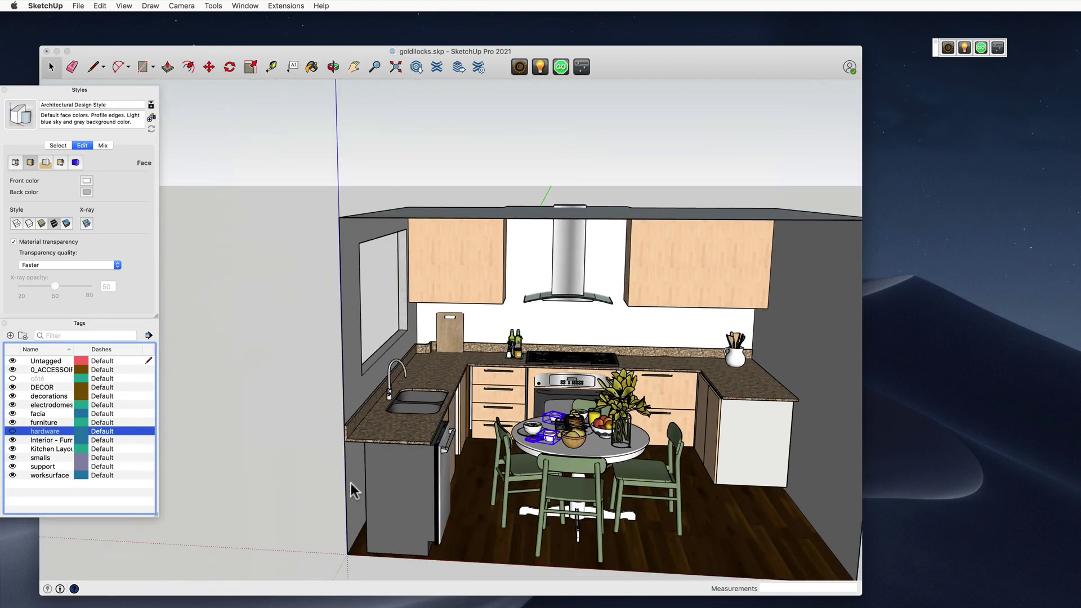
Zoom in on the model and rerun Goldilocks Texture, now led by 500x500 at 5408.83
left_click(289, 484)
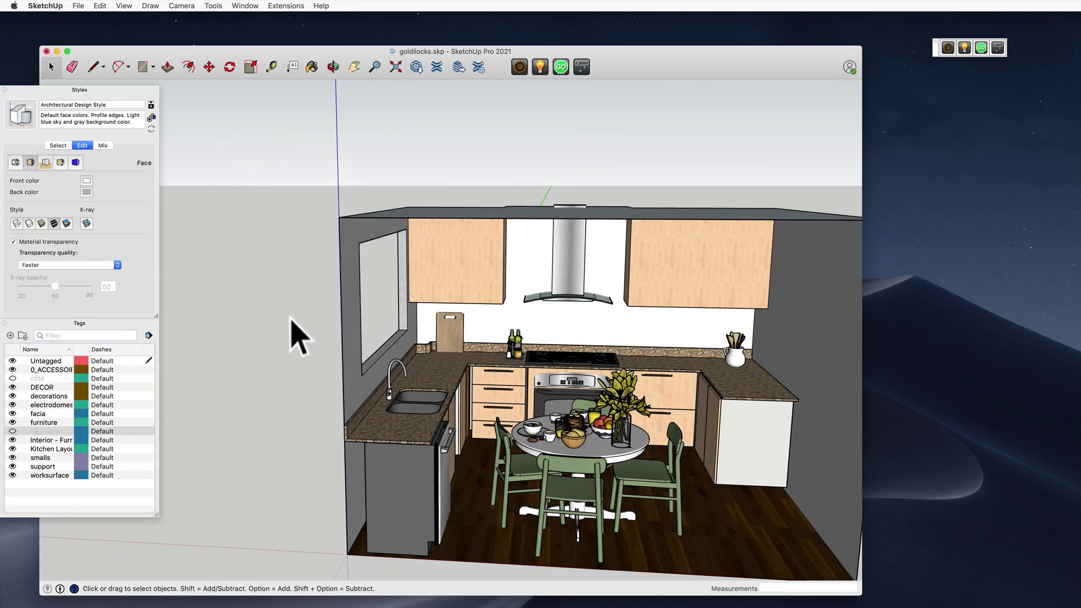
scroll(730, 397, "up", 3)
scroll(738, 417, "up", 1)
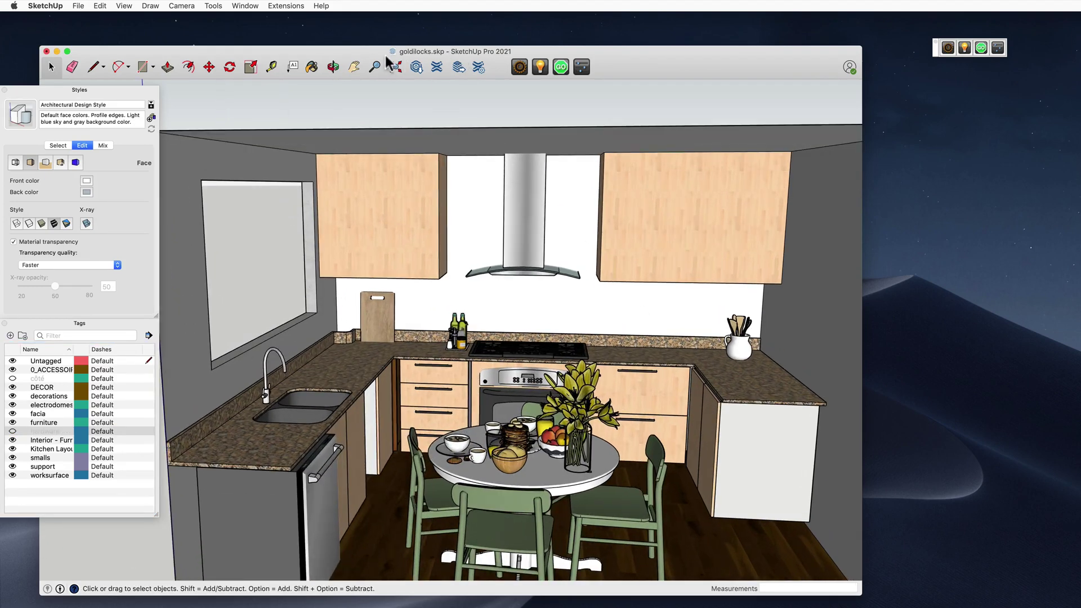
left_click(285, 6)
mouse_move(303, 18)
left_click(419, 31)
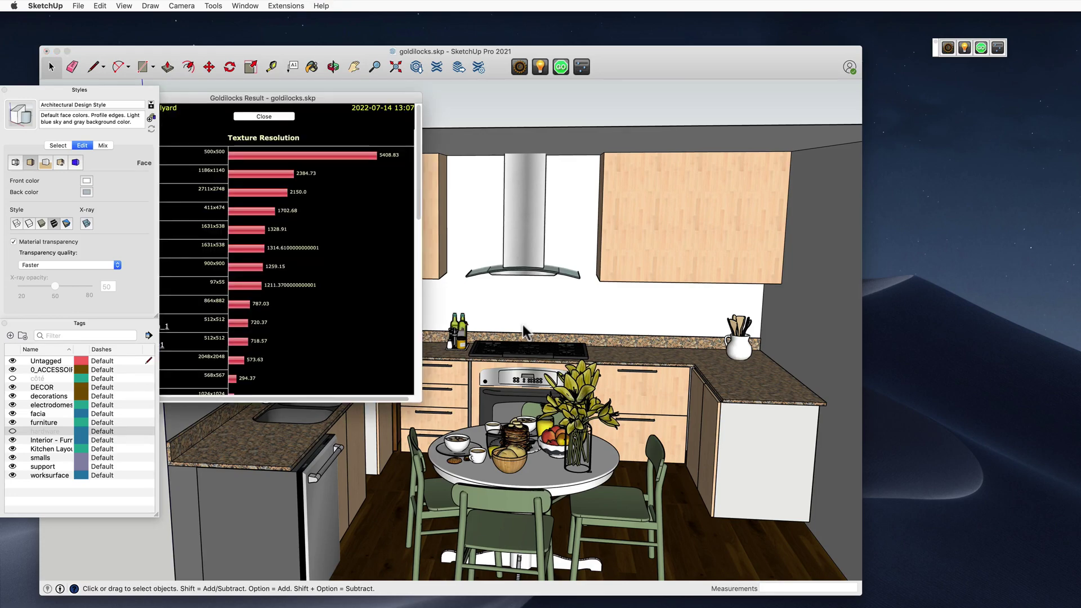
Park the texture results on the screen's right side, then zoom in on the latte cup and back out
left_click_drag(337, 103, 569, 102)
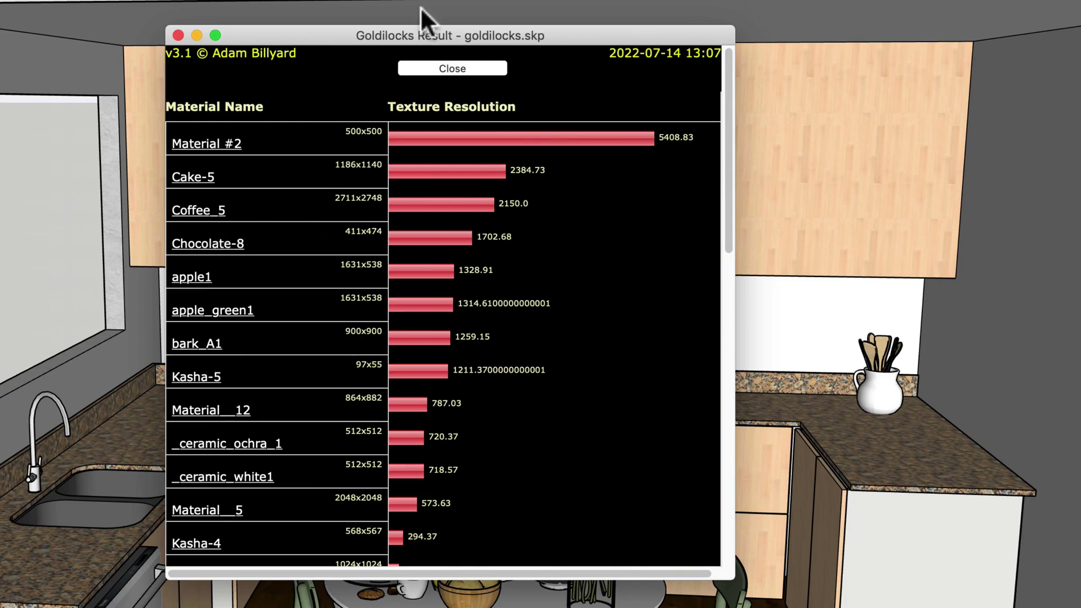
left_click_drag(415, 28, 745, 45)
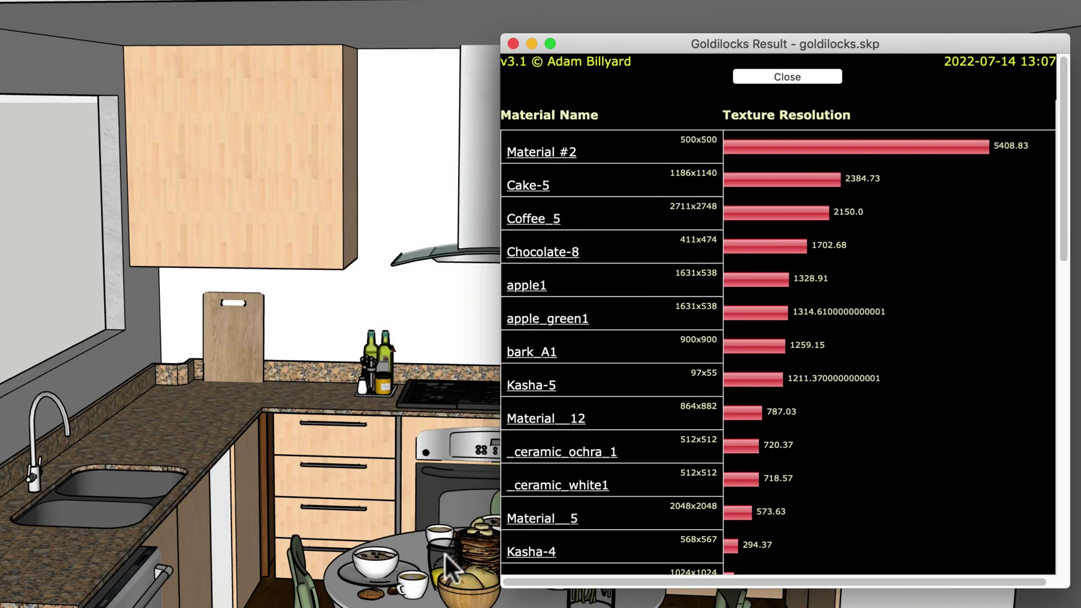
scroll(445, 563, "up", 5)
scroll(401, 573, "up", 5)
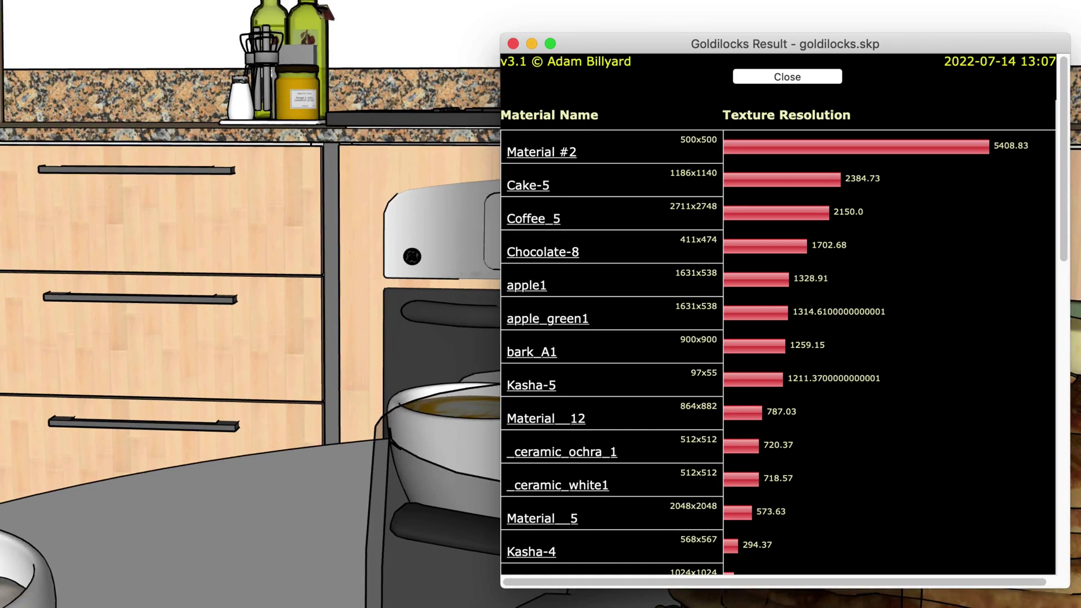
scroll(386, 429, "up", 6)
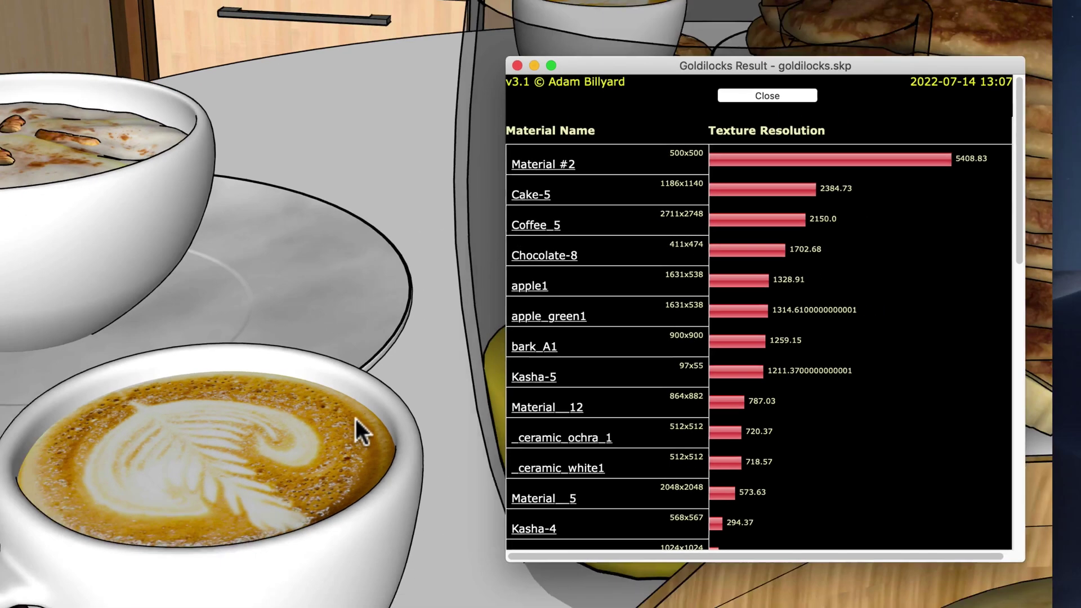
scroll(434, 370, "down", 10)
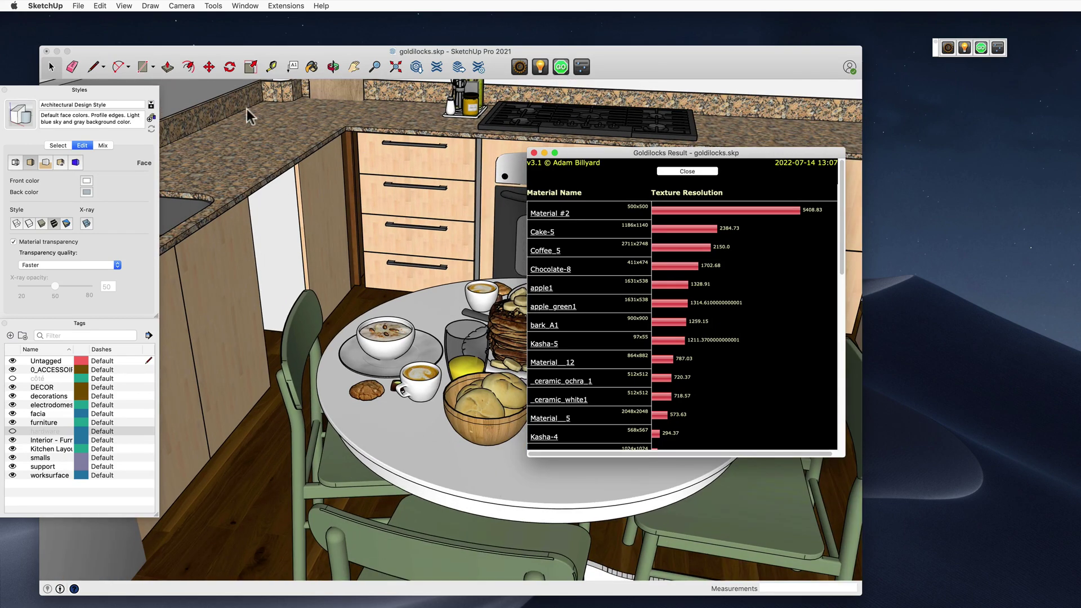
Close the results and open Material_5's olive-oil label texture PNG in Preview via the Materials panel
key("super+w")
left_click(312, 67)
left_click_drag(1002, 99, 258, 77)
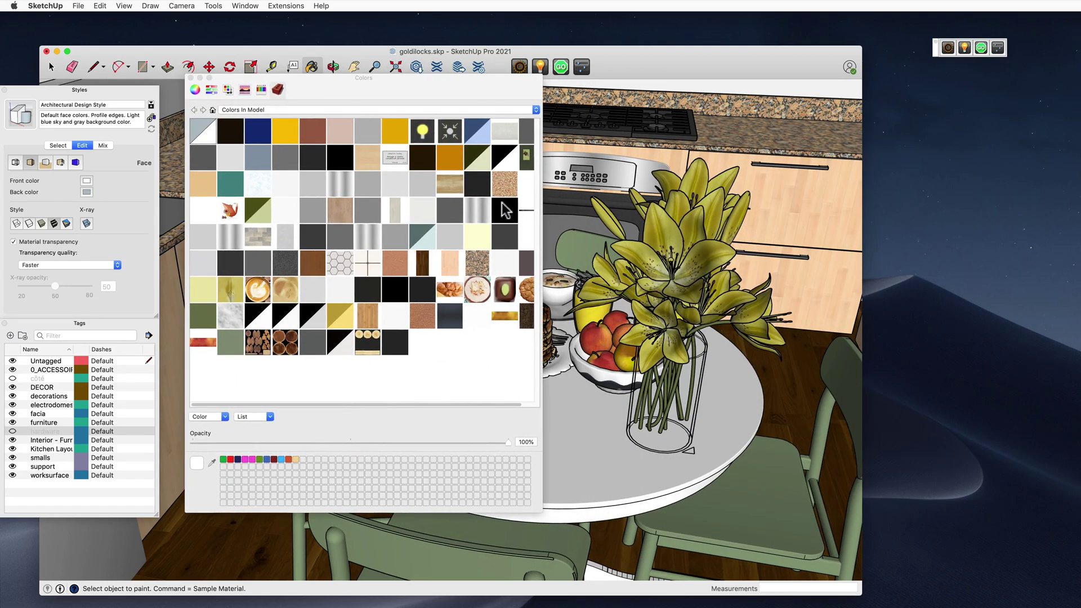
double_click(525, 161)
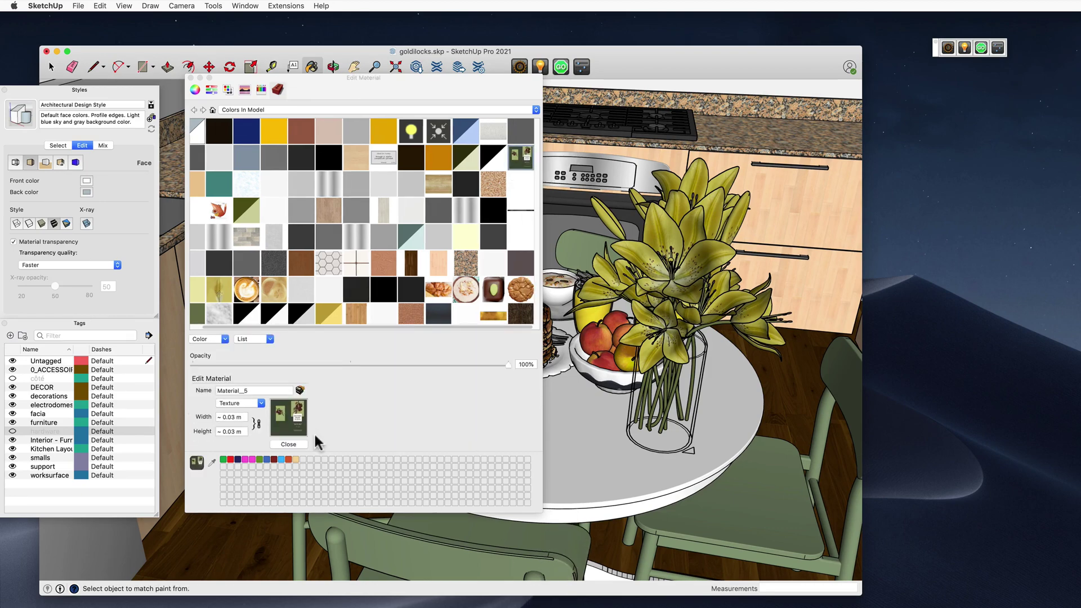
left_click(300, 389)
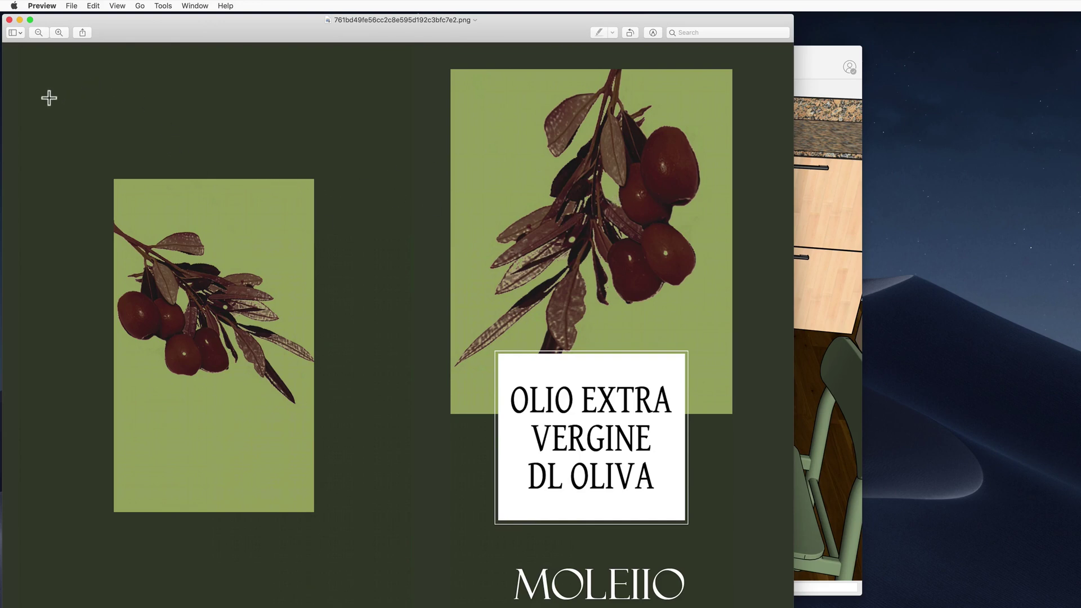
left_click(9, 20)
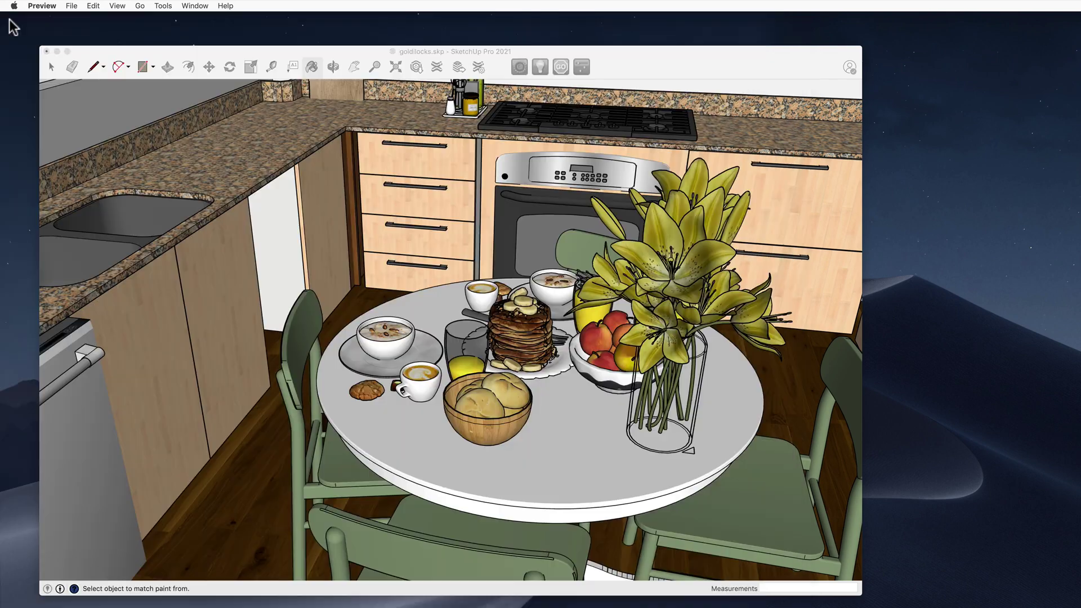
Close the Colors materials panel and reframe the view on the goldilocks.skp kitchen table
left_click(642, 68)
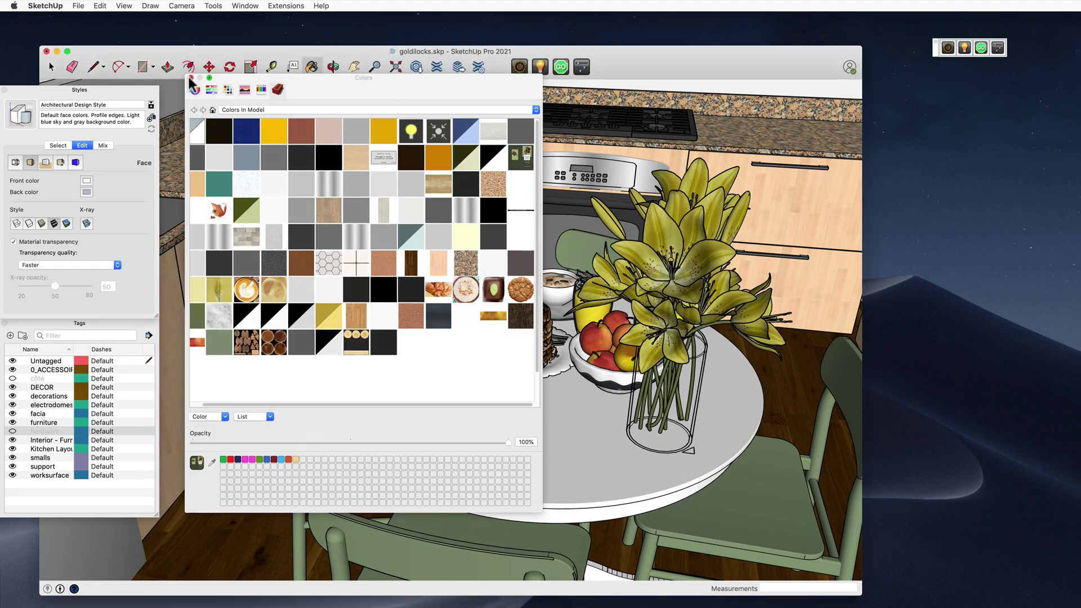
left_click(191, 78)
mouse_move(596, 305)
middle_mouse_down()
mouse_move(600, 290)
mouse_move(585, 326)
middle_mouse_up()
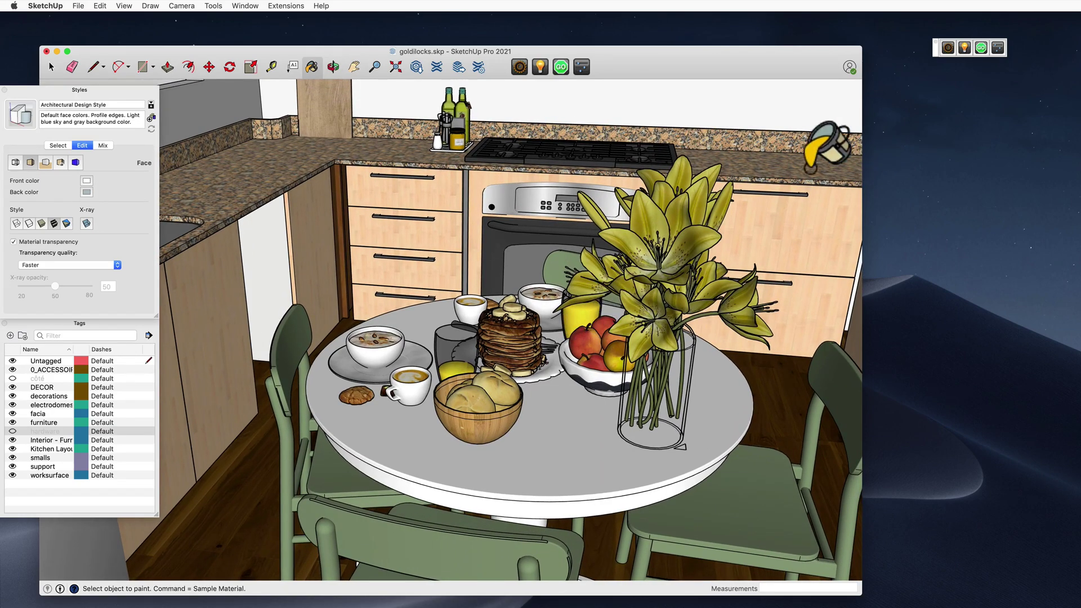
left_click_drag(677, 65, 681, 66)
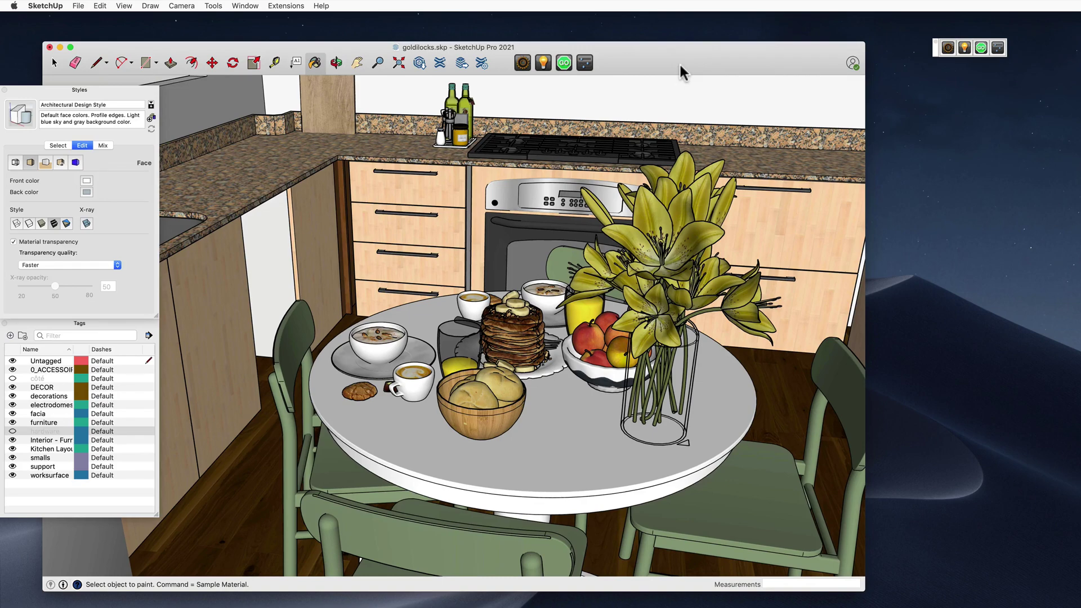